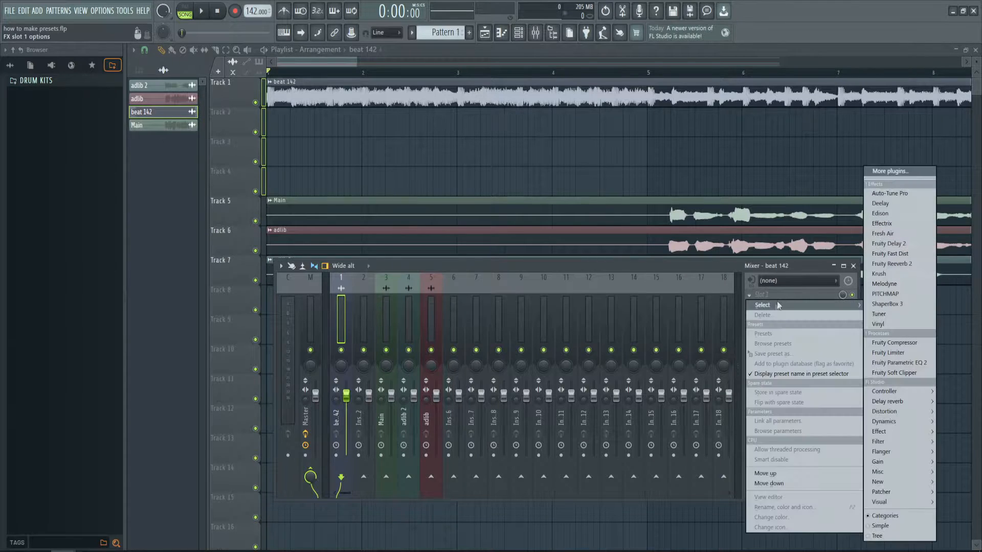
# Load Auto-Key on the beat 142 mixer track and play the beat to detect its key.
pyautogui.click(897, 174)
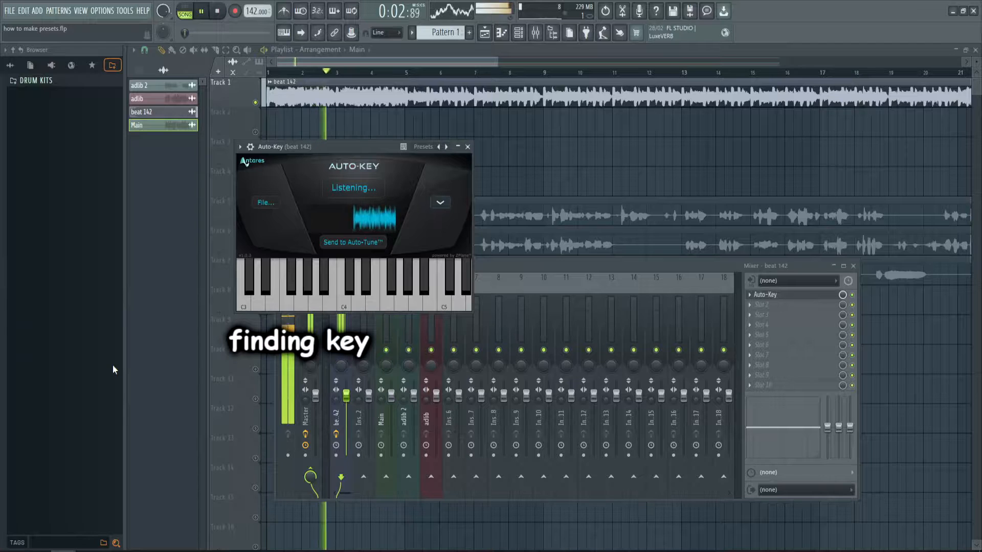
pyautogui.press('space')
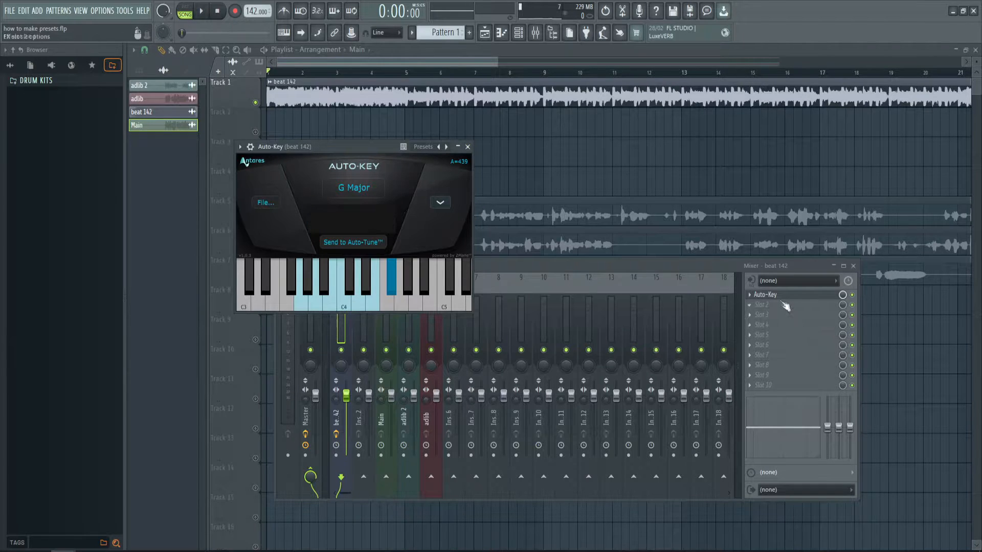
pyautogui.click(765, 294)
# Add Auto-Tune Pro to the first effect slot of the Main mixer track.
pyautogui.click(391, 307)
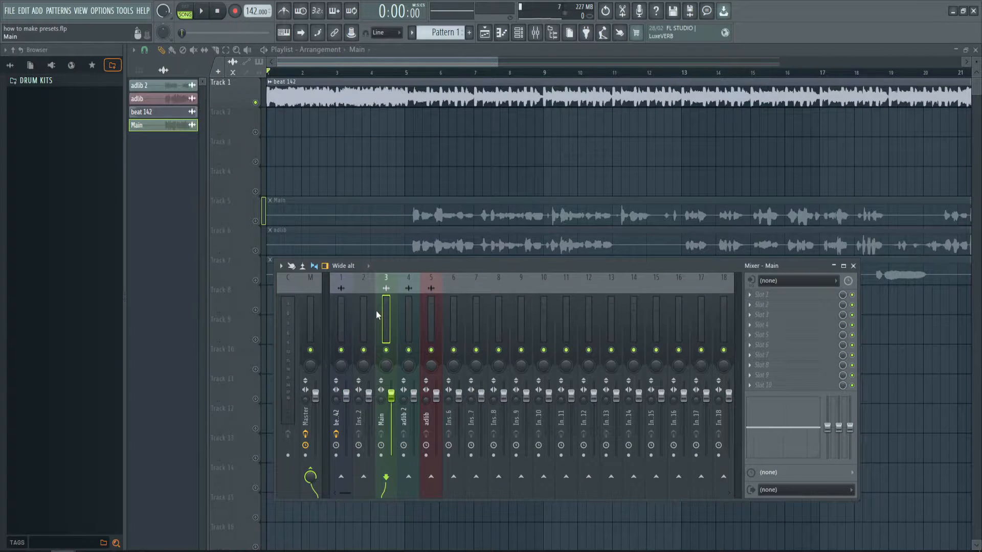
pyautogui.click(761, 295)
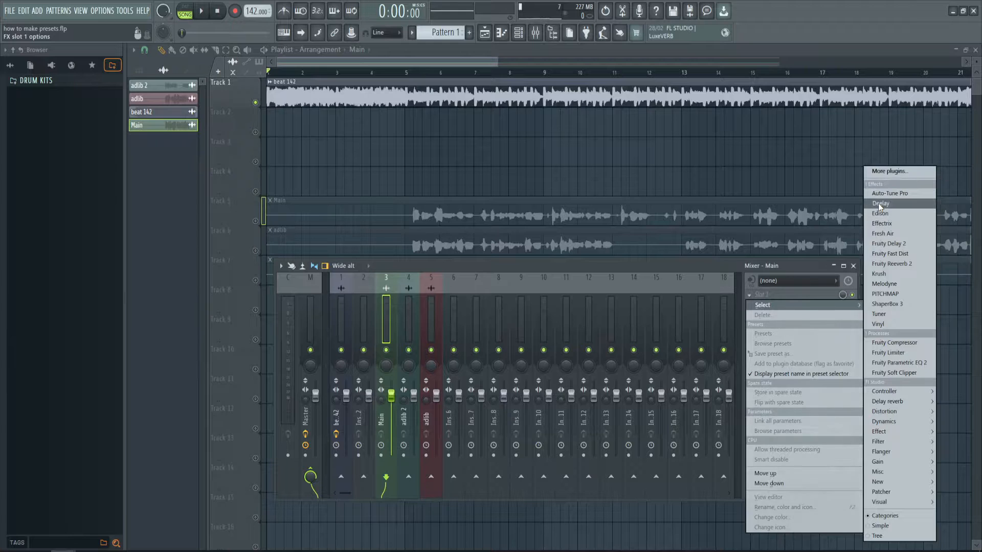
pyautogui.click(890, 193)
pyautogui.moveTo(446, 210); pyautogui.dragTo(438, 149)
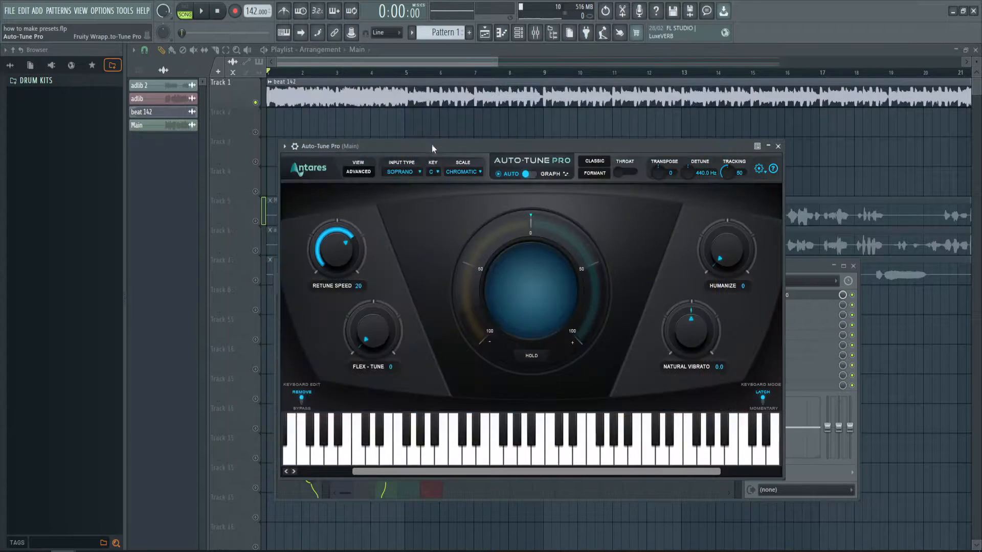
pyautogui.moveTo(433, 147); pyautogui.dragTo(418, 173)
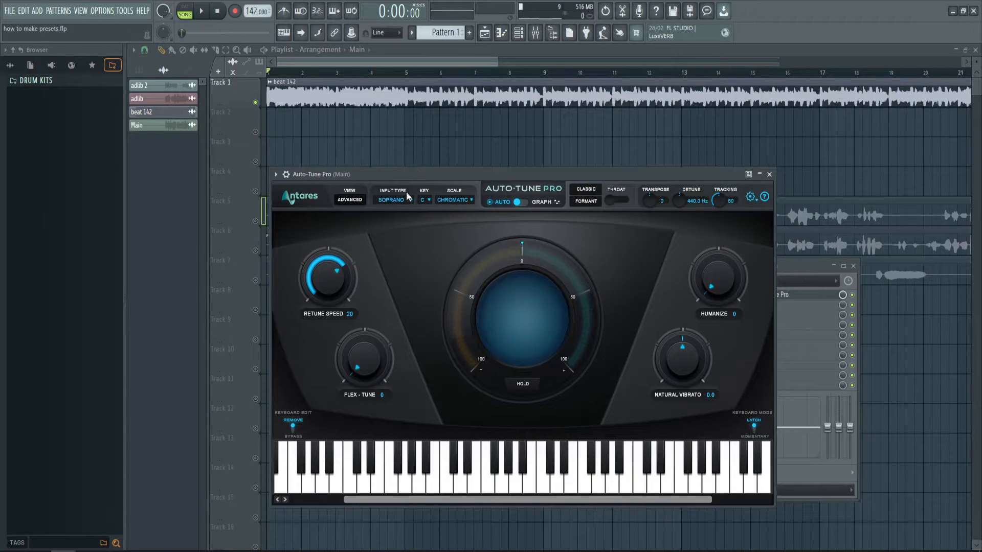
# Set Auto-Tune Pro on the Main track to key G, scale Major, and retune speed 0.
pyautogui.click(439, 198)
pyautogui.click(428, 201)
pyautogui.moveTo(408, 174); pyautogui.dragTo(527, 174)
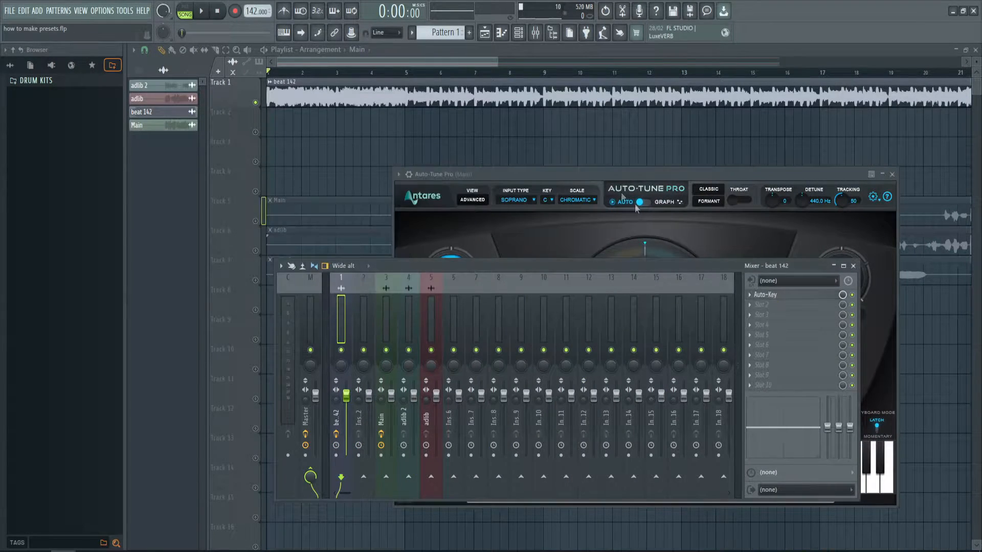
pyautogui.click(635, 203)
pyautogui.moveTo(581, 179); pyautogui.dragTo(486, 168)
pyautogui.moveTo(413, 173); pyautogui.dragTo(403, 170)
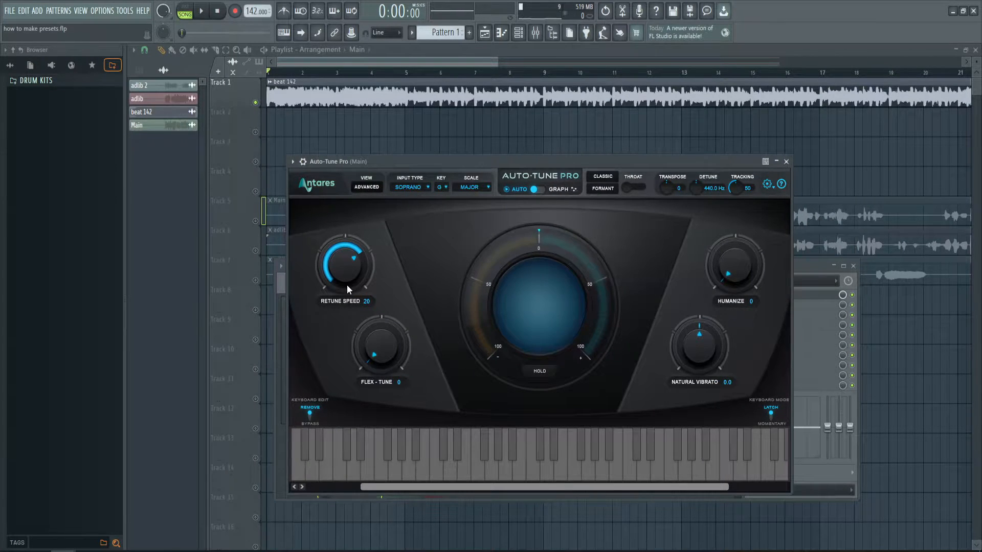
pyautogui.moveTo(346, 284); pyautogui.dragTo(345, 202)
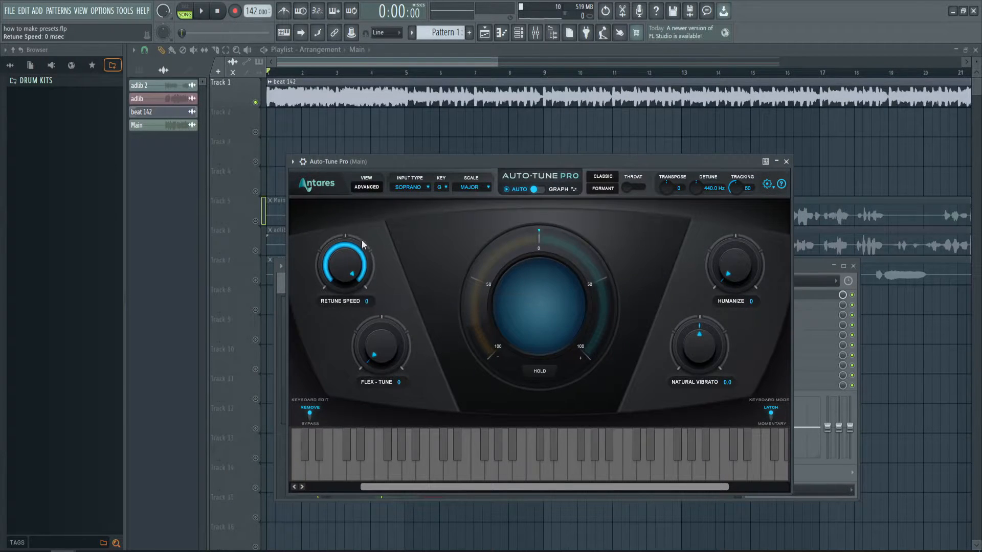
# Solo the Main vocal in the playlist and place the playhead just before bar 5, where the vocal begins.
pyautogui.click(203, 226)
pyautogui.rightClick(249, 198)
pyautogui.rightClick(255, 221)
pyautogui.click(404, 73)
pyautogui.click(535, 32)
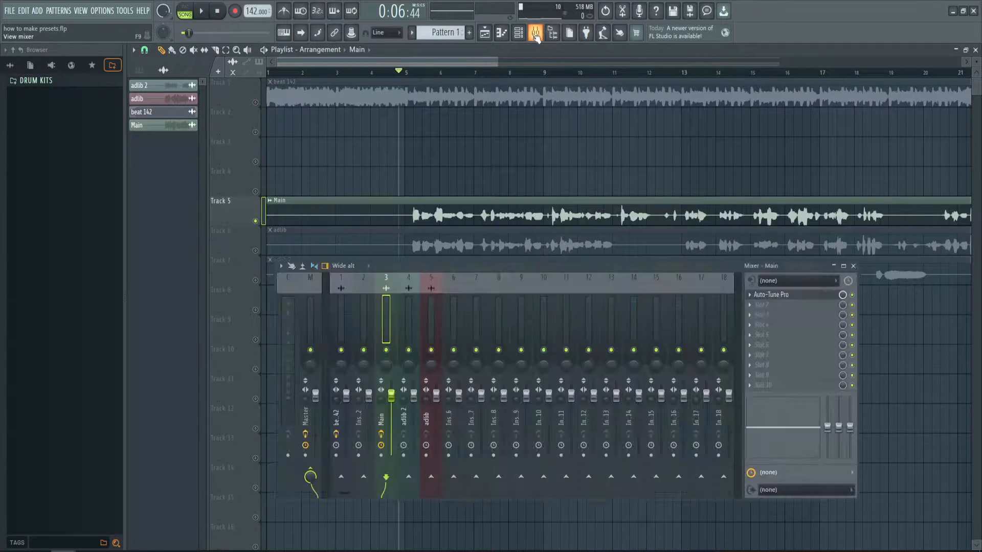
# Play the soloed Main vocal with Auto-Tune Pro active to check the key.
pyautogui.click(771, 296)
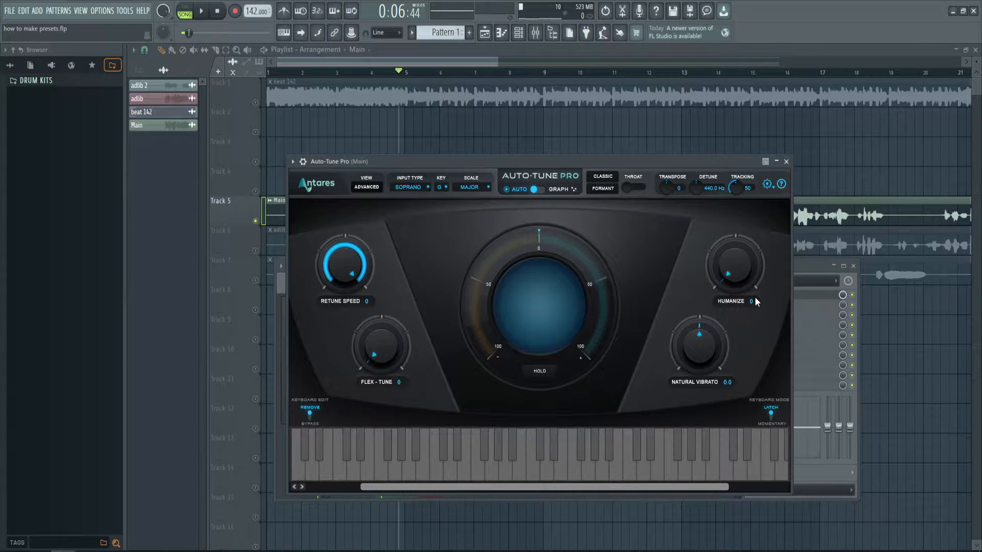
pyautogui.click(816, 296)
pyautogui.press('space')
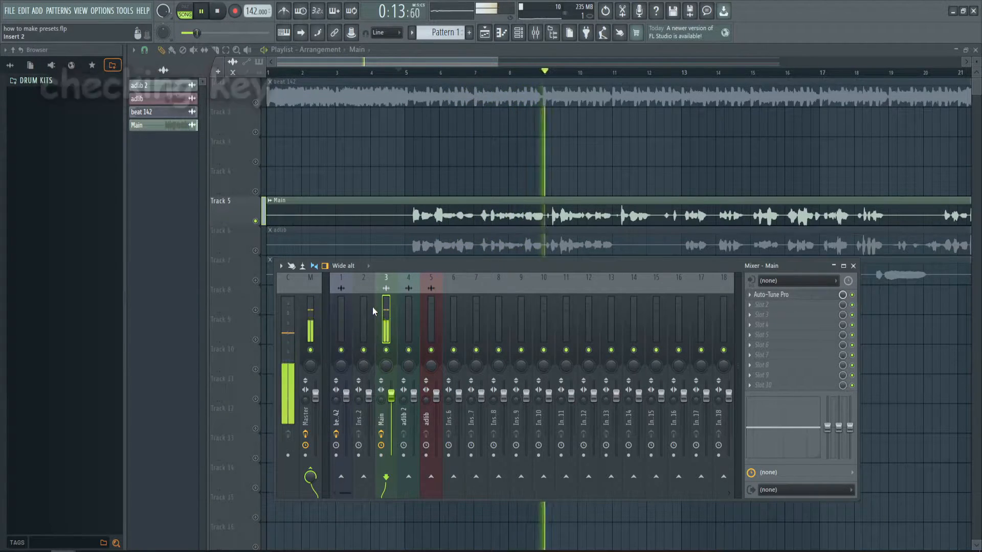
pyautogui.press('space')
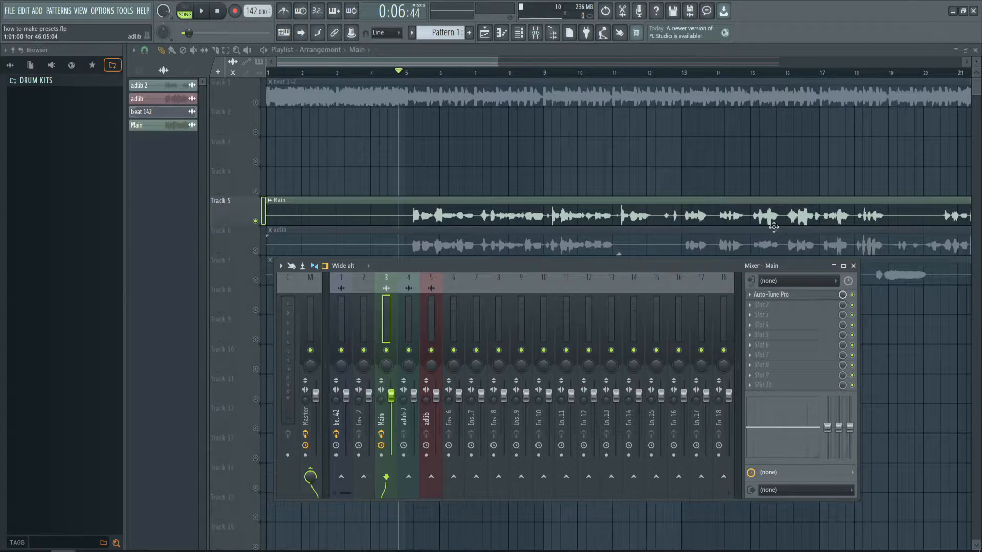
# Set Auto-Tune Pro's retune speed to 9 and flex-tune to 27 on the Main track.
pyautogui.click(812, 297)
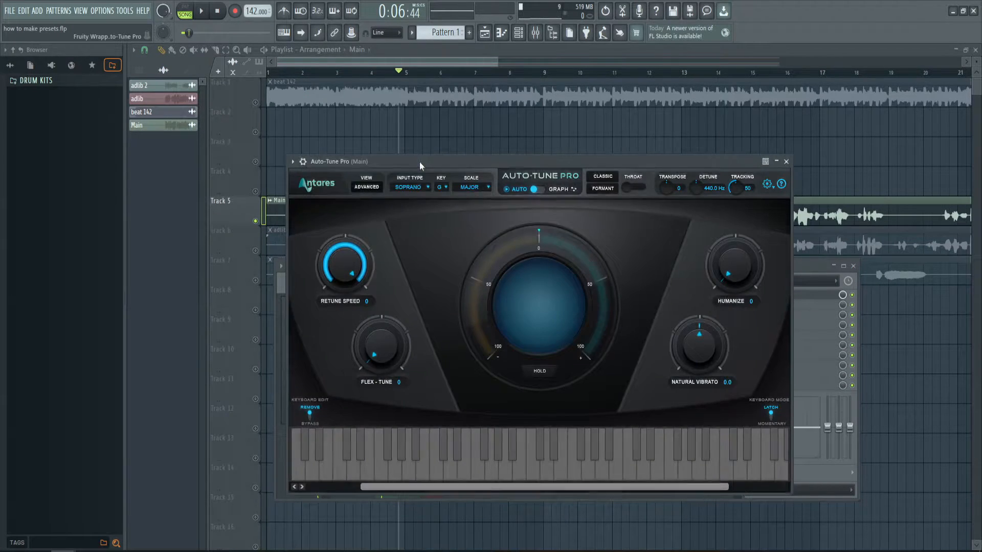
pyautogui.moveTo(419, 167); pyautogui.dragTo(400, 159)
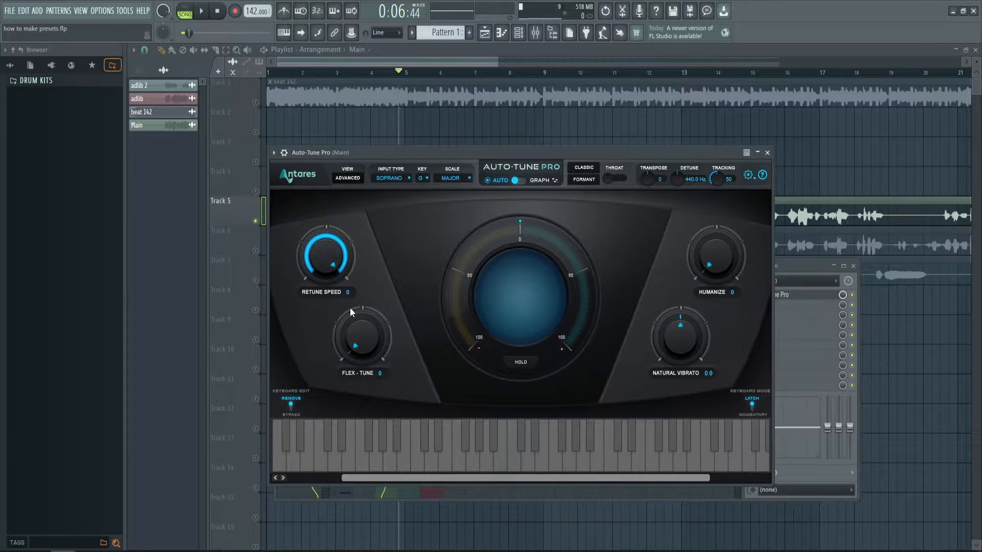
pyautogui.moveTo(349, 291); pyautogui.dragTo(324, 278)
pyautogui.moveTo(325, 271); pyautogui.dragTo(316, 262)
pyautogui.moveTo(370, 349); pyautogui.dragTo(350, 305)
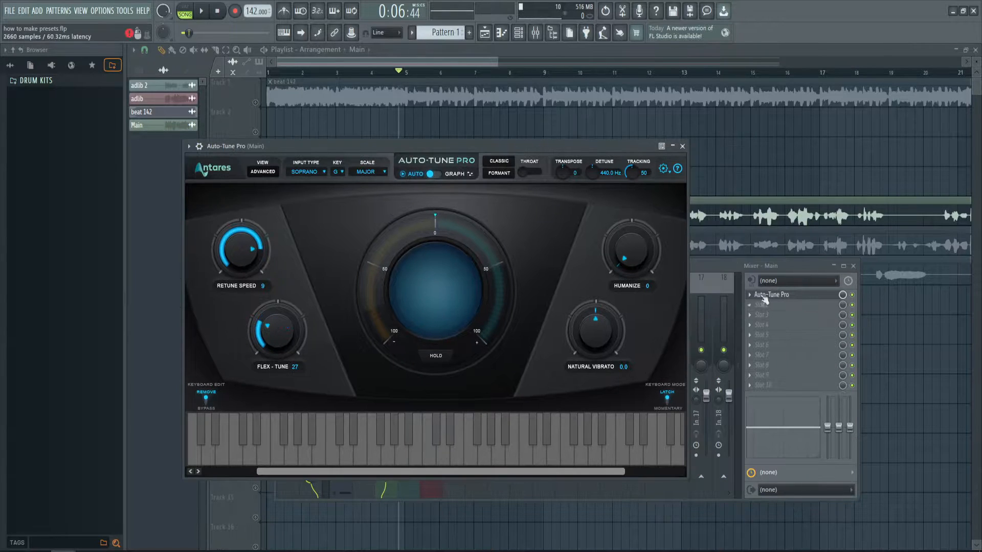
pyautogui.click(767, 296)
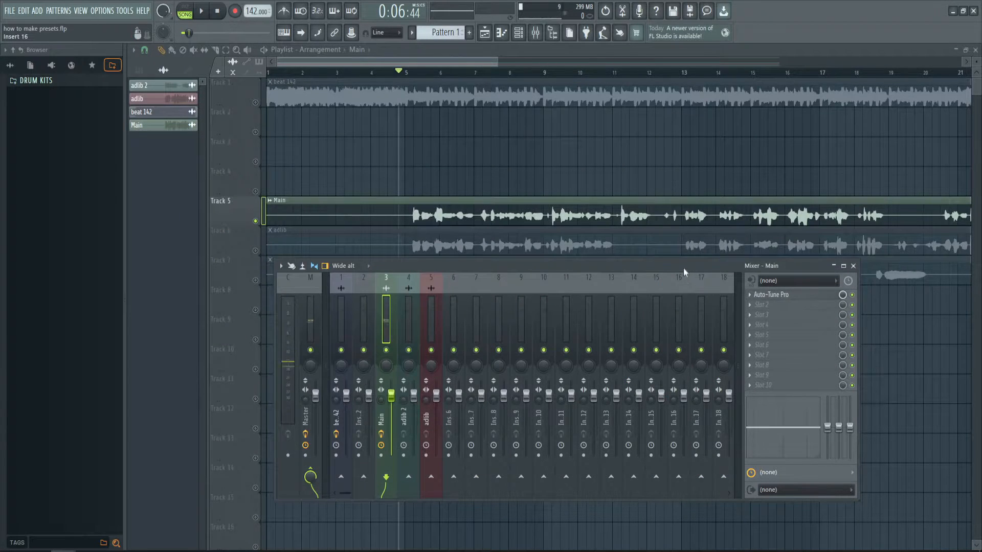
# Add Fruity parametric EQ 2 to the Main track's second slot and pull band 1 fully down to cut the low end.
pyautogui.moveTo(683, 268); pyautogui.dragTo(674, 247)
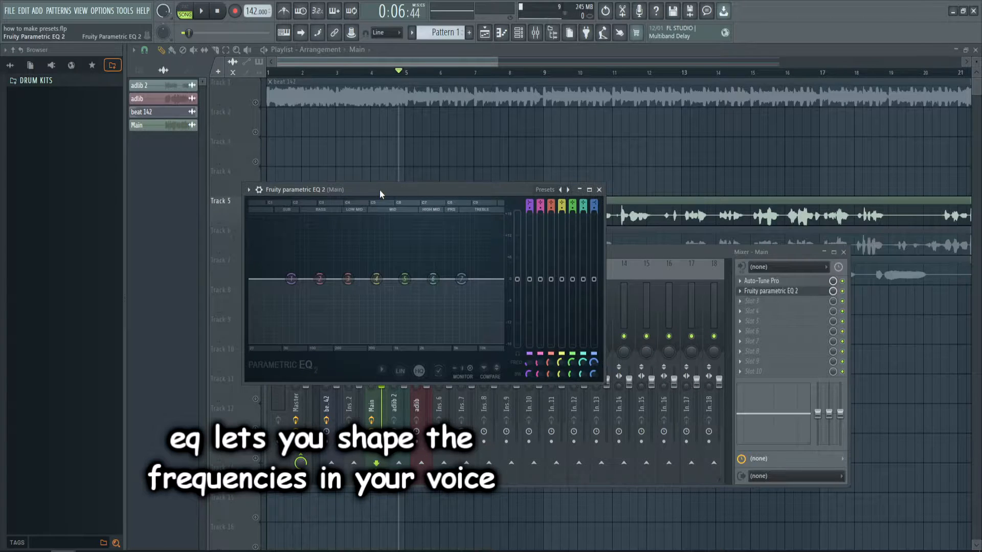
pyautogui.moveTo(380, 193); pyautogui.dragTo(393, 195)
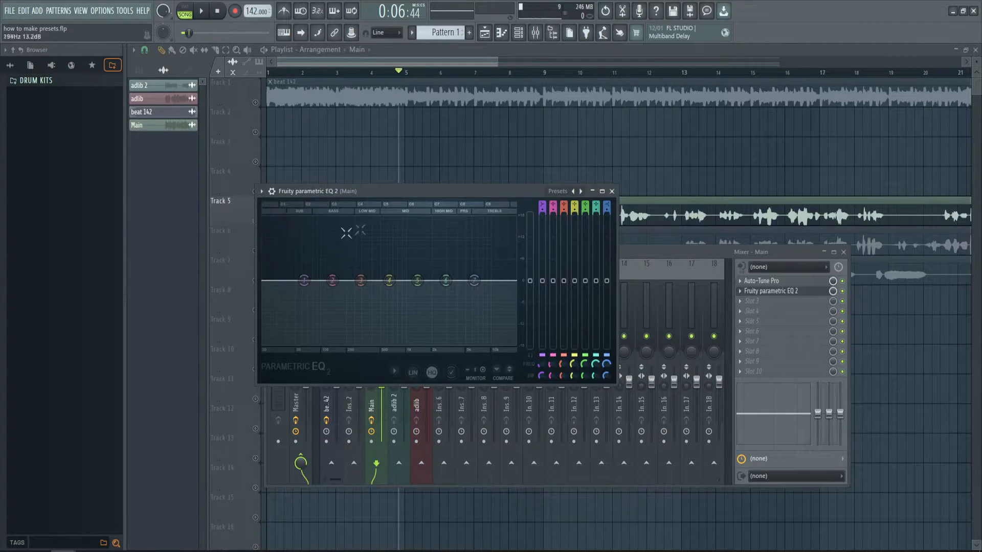
pyautogui.moveTo(303, 280); pyautogui.dragTo(355, 351)
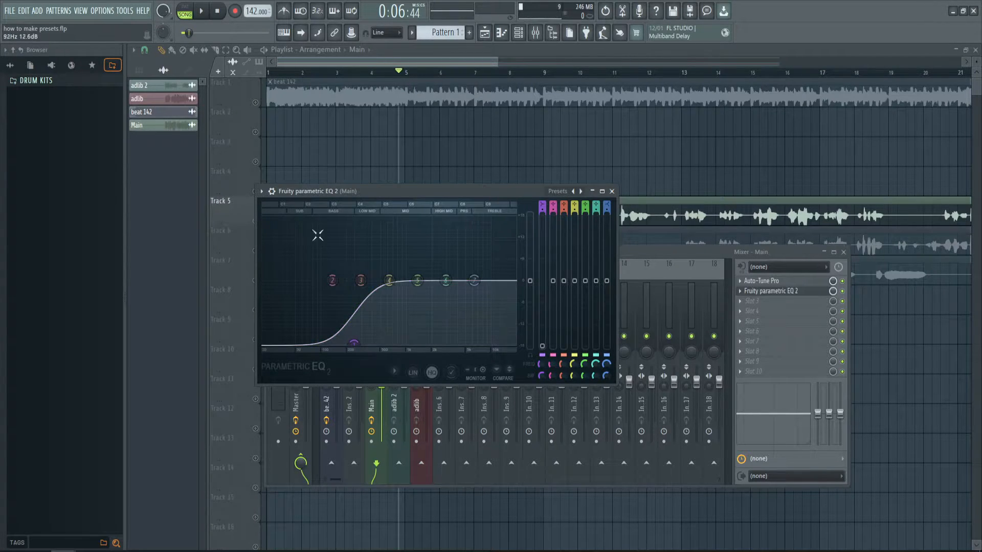
pyautogui.moveTo(354, 343); pyautogui.dragTo(339, 342)
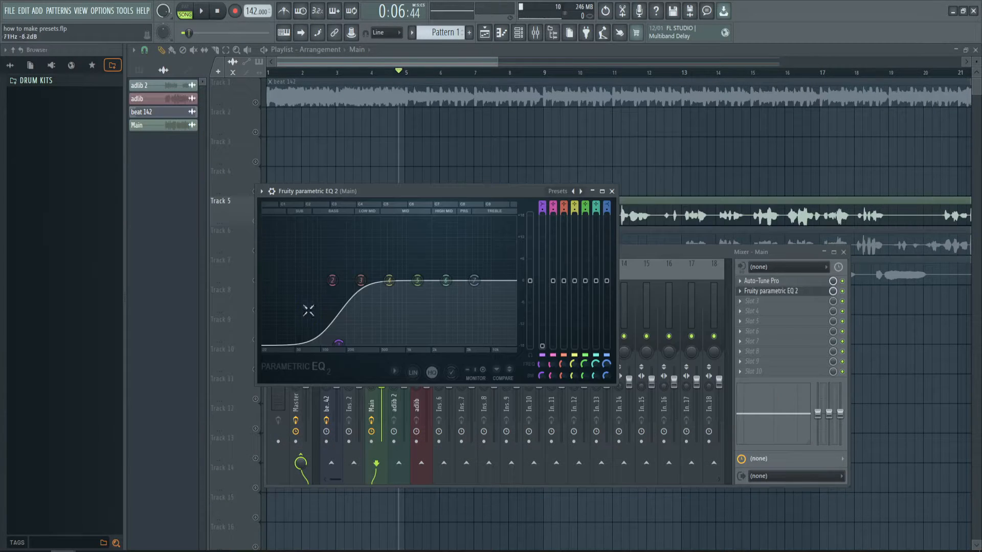
pyautogui.moveTo(373, 190); pyautogui.dragTo(390, 186)
pyautogui.moveTo(351, 340); pyautogui.dragTo(353, 340)
# Boost the EQ's band 7 high shelf in the treble and raise band 5 slightly around 1 kHz.
pyautogui.moveTo(492, 277); pyautogui.dragTo(492, 276)
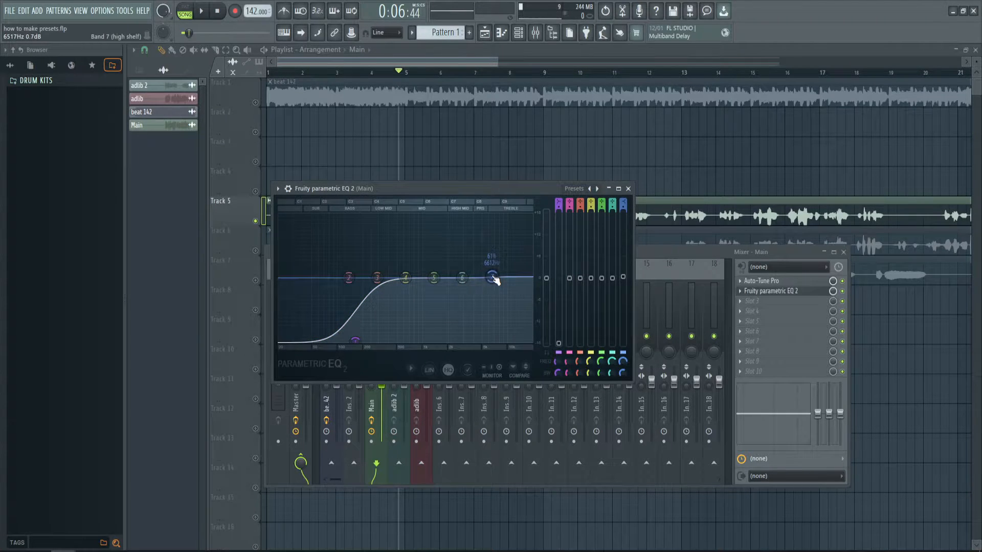
pyautogui.moveTo(495, 278); pyautogui.dragTo(493, 267)
pyautogui.moveTo(434, 278)
pyautogui.mouseDown()
pyautogui.moveTo(425, 262)
pyautogui.moveTo(432, 276)
pyautogui.mouseUp()
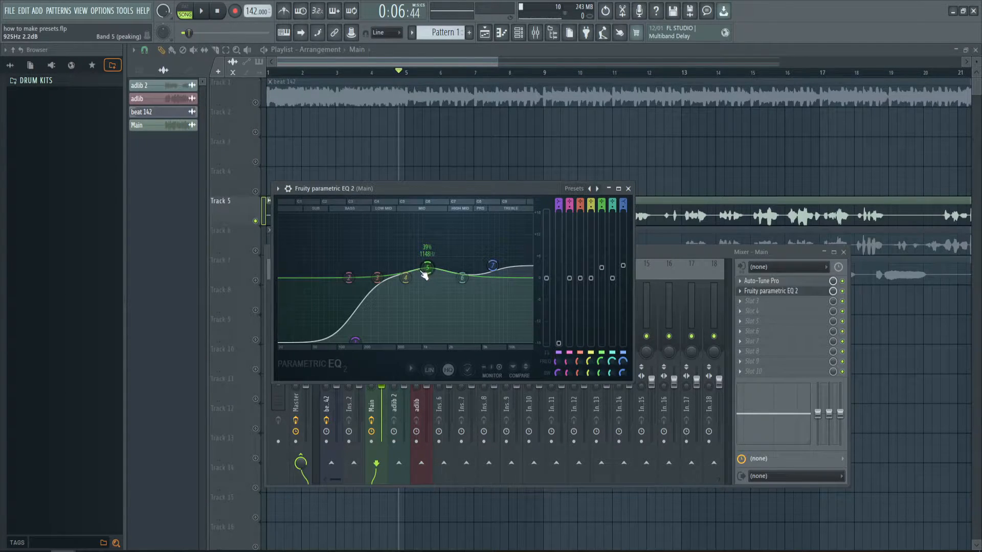
pyautogui.moveTo(492, 265)
pyautogui.mouseDown()
pyautogui.moveTo(433, 266)
pyautogui.moveTo(488, 246)
pyautogui.moveTo(481, 242)
pyautogui.moveTo(477, 292)
pyautogui.moveTo(483, 260)
pyautogui.mouseUp()
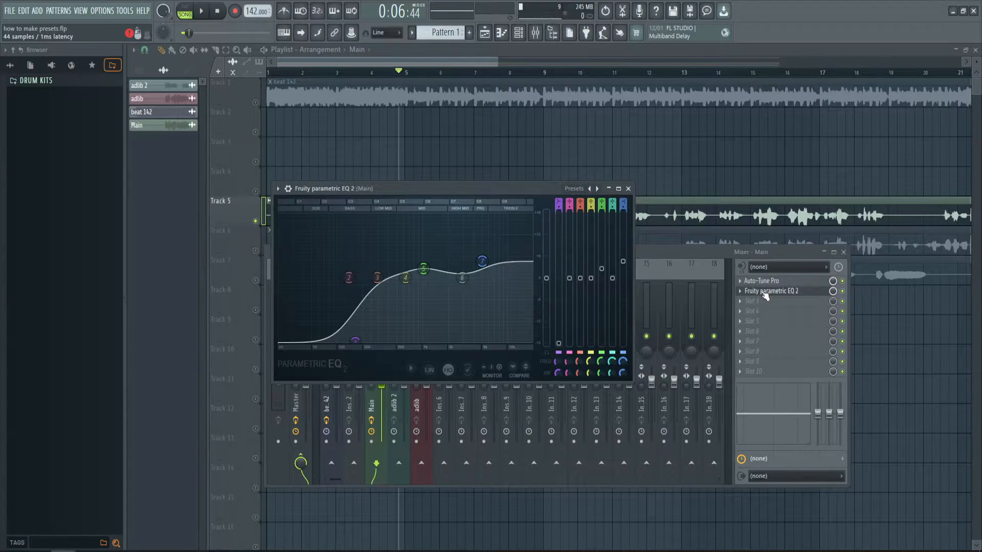
# Play the Main vocal and fine-tune the EQ's band 7 boost and the position and width of band 5.
pyautogui.press('space')
pyautogui.moveTo(482, 261); pyautogui.dragTo(490, 264)
pyautogui.moveTo(423, 268); pyautogui.dragTo(422, 267)
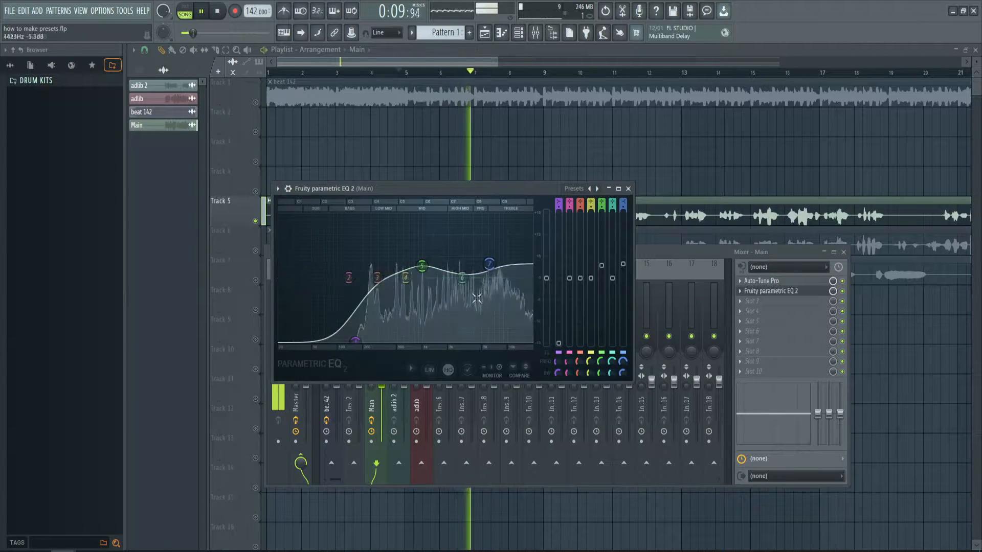
pyautogui.press('space')
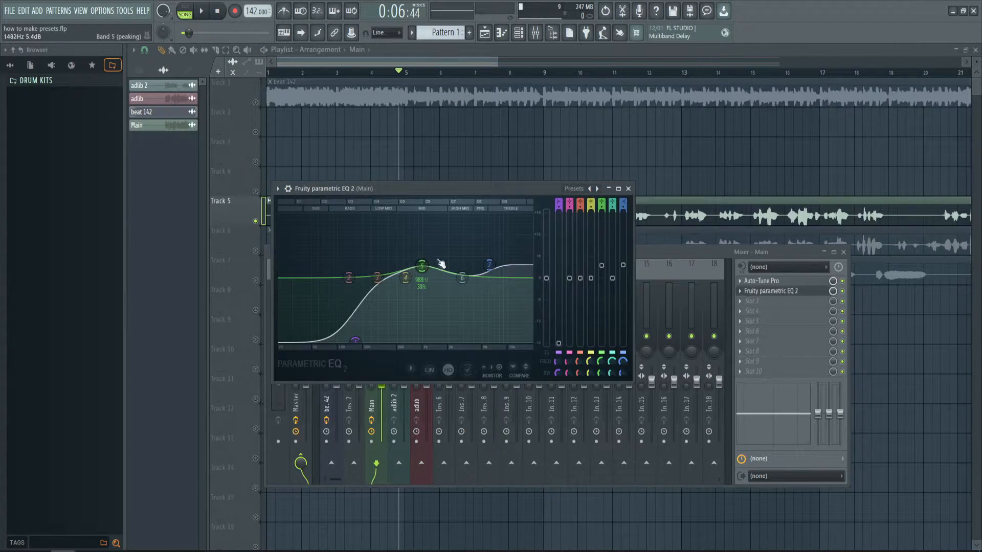
pyautogui.moveTo(422, 267); pyautogui.dragTo(425, 268)
pyautogui.scroll(-3, 427, 269)
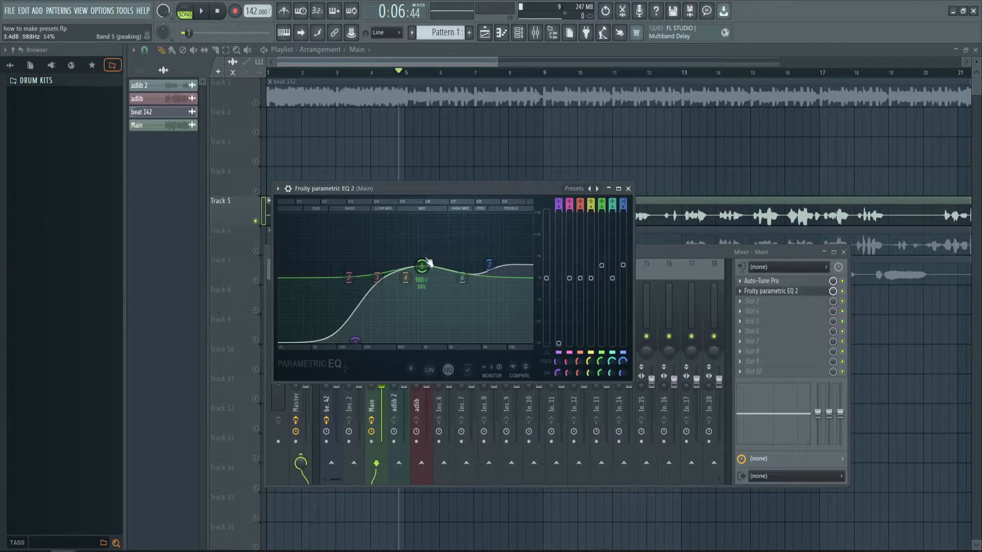
pyautogui.scroll(4, 424, 265)
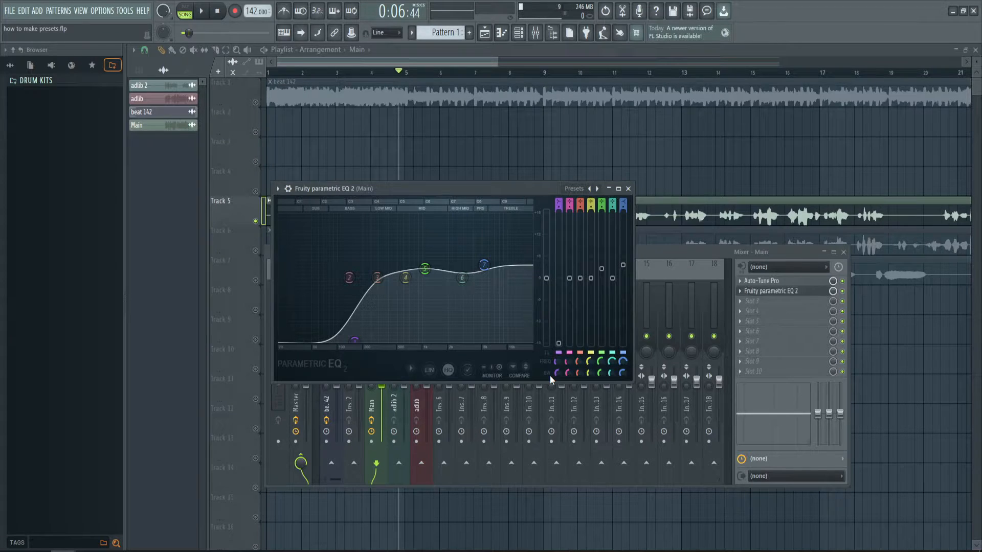
# Add a second Fruity parametric EQ 2 to the Main track's third effect slot.
pyautogui.click(764, 301)
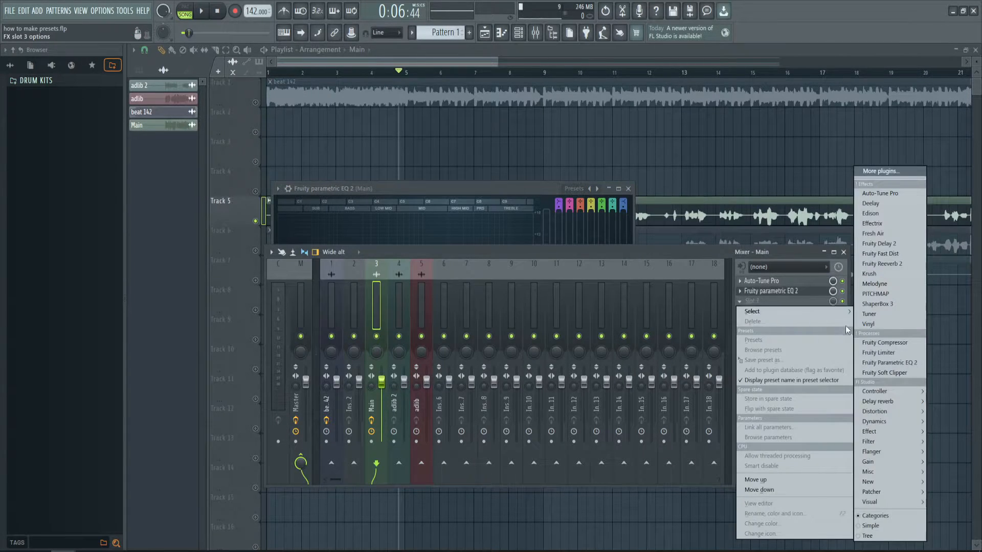
pyautogui.click(889, 363)
pyautogui.moveTo(314, 101); pyautogui.dragTo(361, 148)
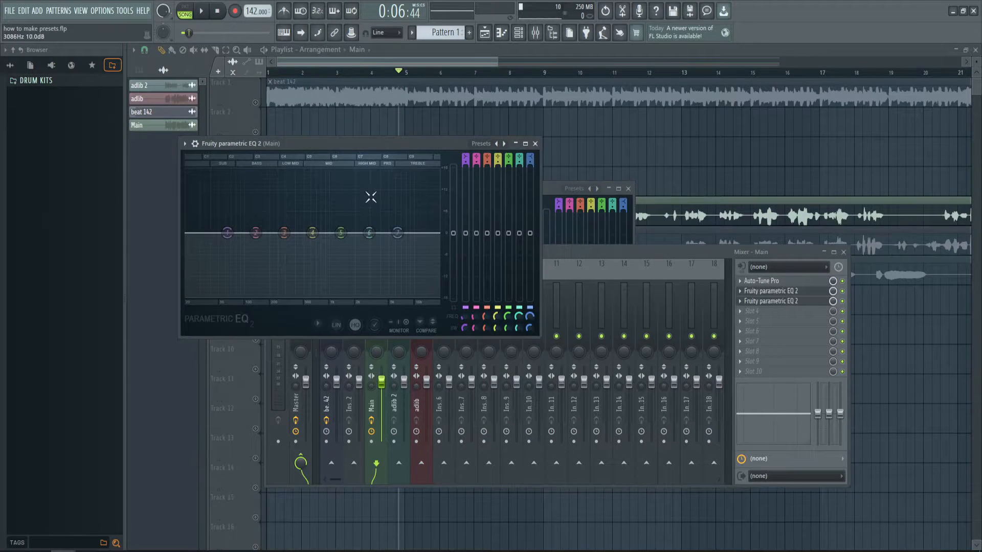
pyautogui.moveTo(319, 149); pyautogui.dragTo(371, 165)
# In the second EQ, cut the lows with band 1 at about 131 Hz and slightly boost bands 6 and 7.
pyautogui.moveTo(278, 249); pyautogui.dragTo(318, 312)
pyautogui.moveTo(422, 254); pyautogui.dragTo(450, 240)
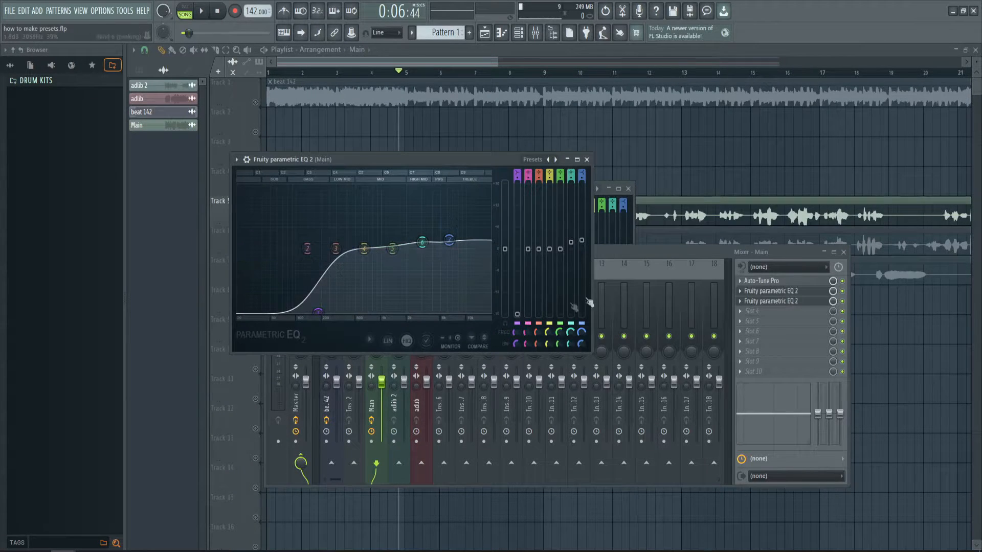
pyautogui.moveTo(318, 312); pyautogui.dragTo(304, 310)
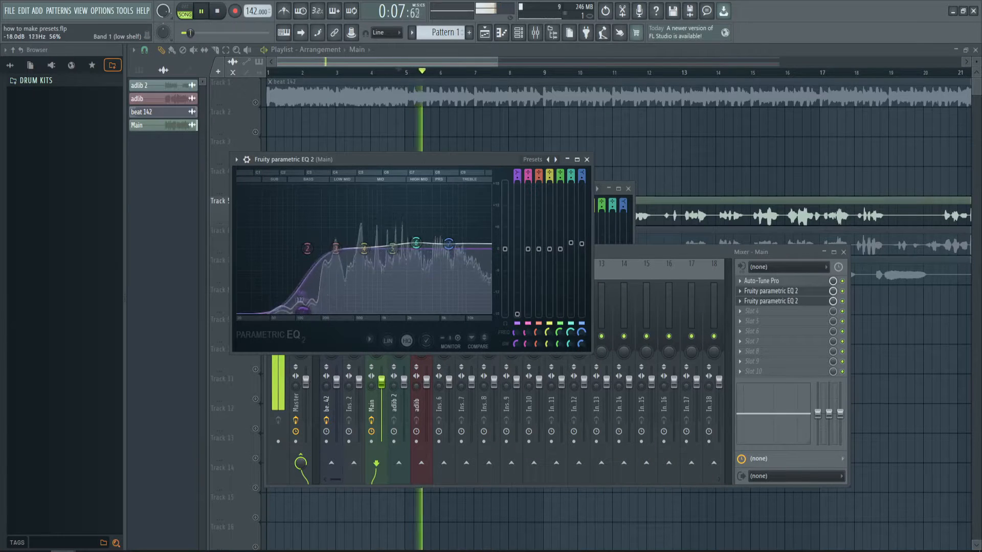
# Reopen the first Fruity parametric EQ 2 during playback and readjust the frequency of its band 1 low cut.
pyautogui.click(803, 292)
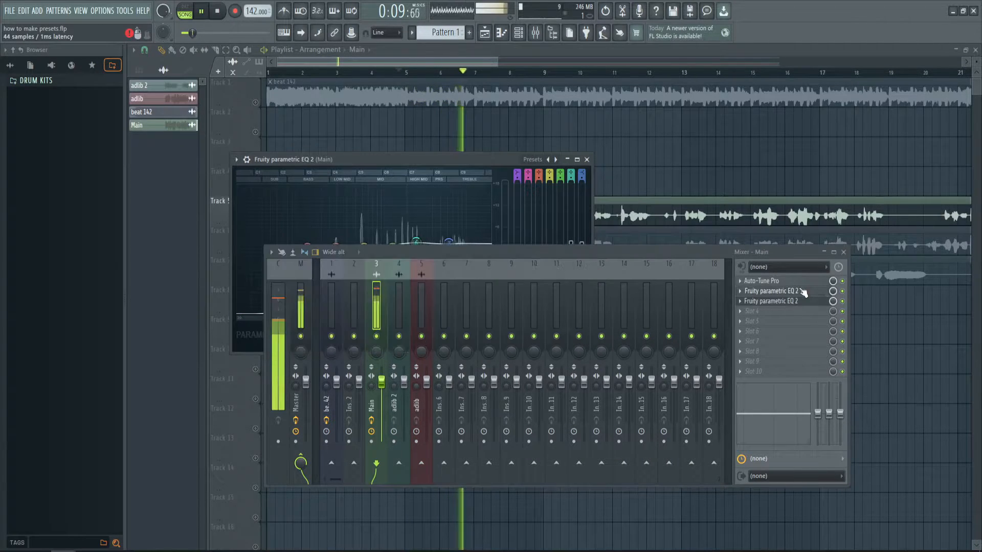
pyautogui.click(774, 293)
pyautogui.moveTo(338, 342); pyautogui.dragTo(349, 341)
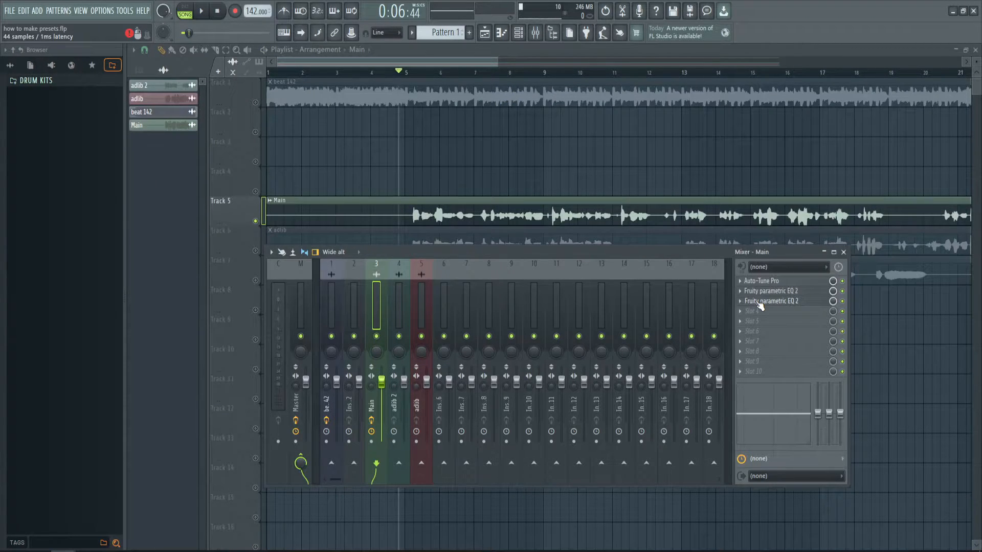
# Try Fruity Multiband Compressor in the Main track's fourth effect slot.
pyautogui.click(757, 310)
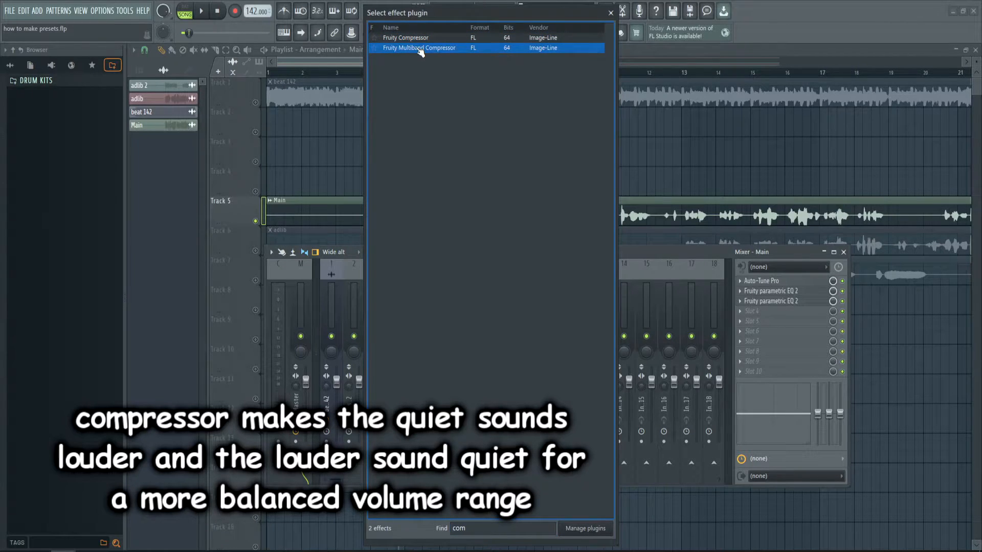
pyautogui.click(419, 47)
pyautogui.moveTo(310, 111); pyautogui.dragTo(404, 174)
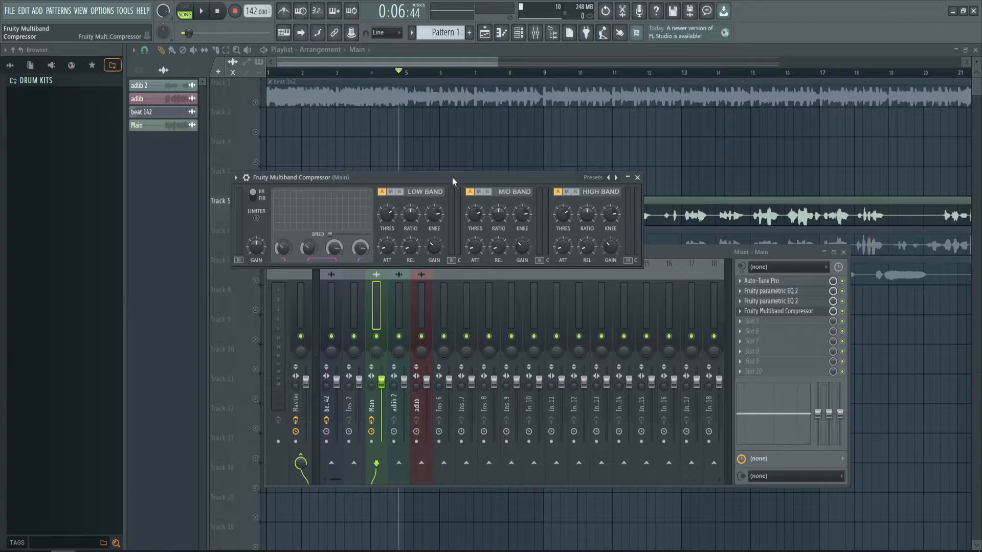
pyautogui.moveTo(452, 177); pyautogui.dragTo(458, 189)
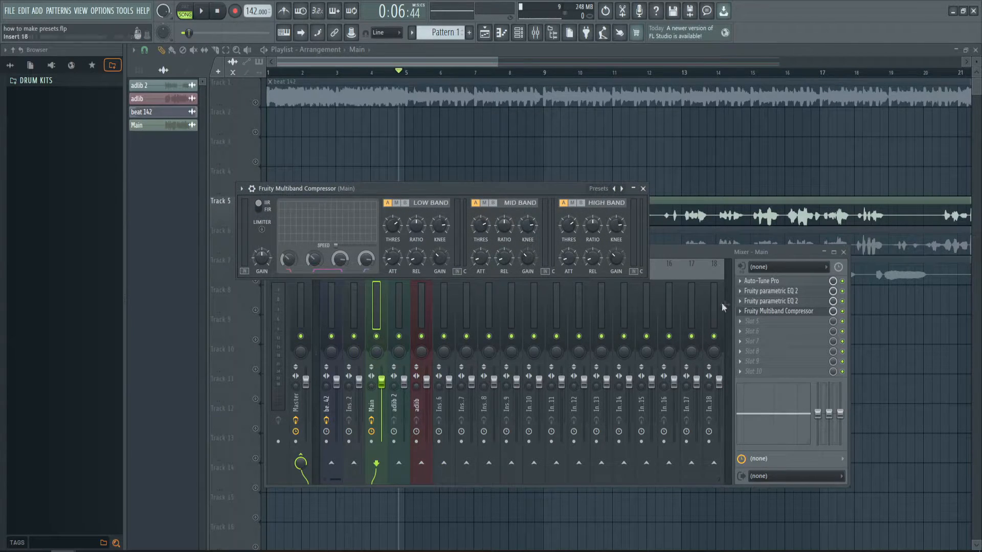
# Use Fruity Compressor instead of the multiband version in the Main track's fourth effect slot.
pyautogui.click(751, 321)
pyautogui.write('com')
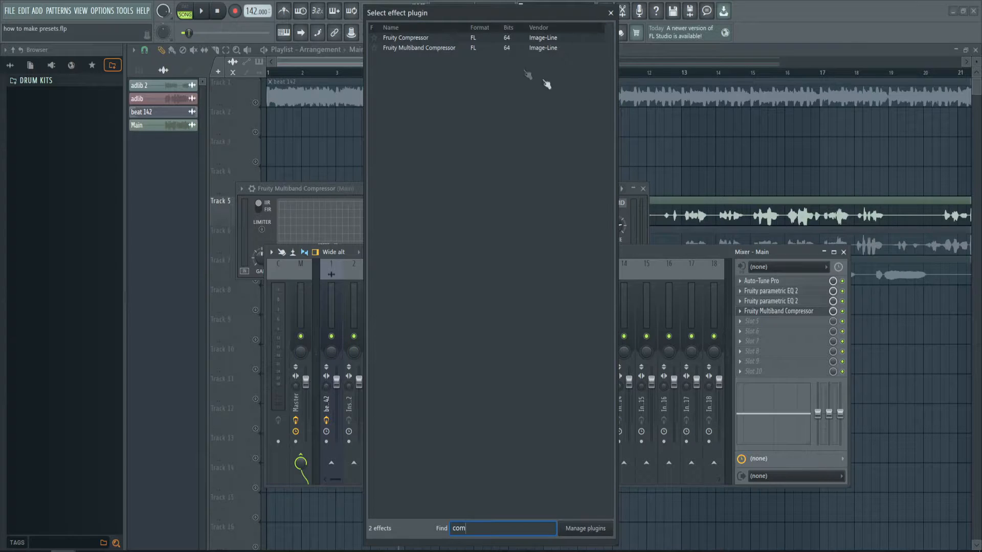
pyautogui.doubleClick(406, 38)
pyautogui.moveTo(441, 241)
pyautogui.mouseDown()
pyautogui.moveTo(462, 230)
pyautogui.moveTo(435, 228)
pyautogui.mouseUp()
pyautogui.click(547, 32)
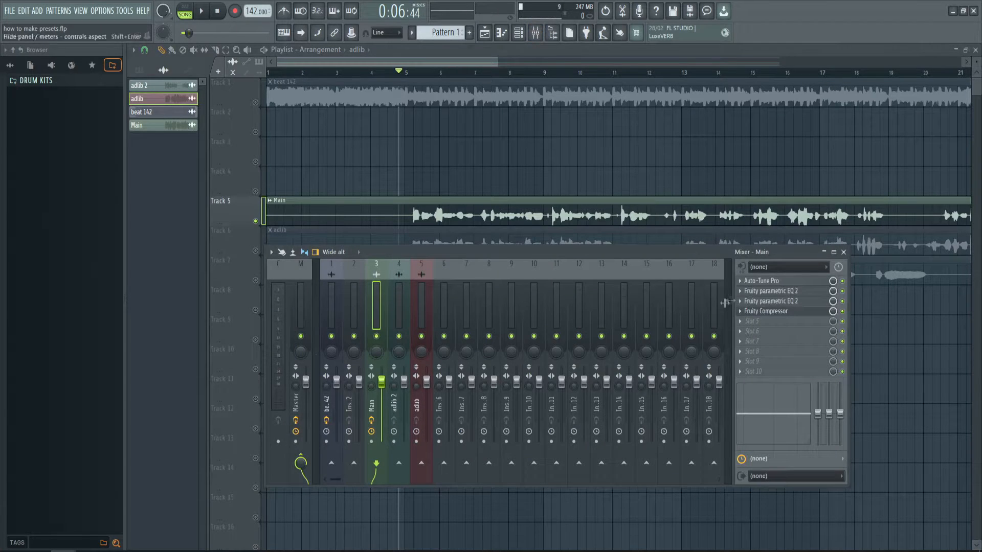
# Set the Fruity Compressor's threshold to -20.9 dB and its ratio to 5.1:1.
pyautogui.click(765, 311)
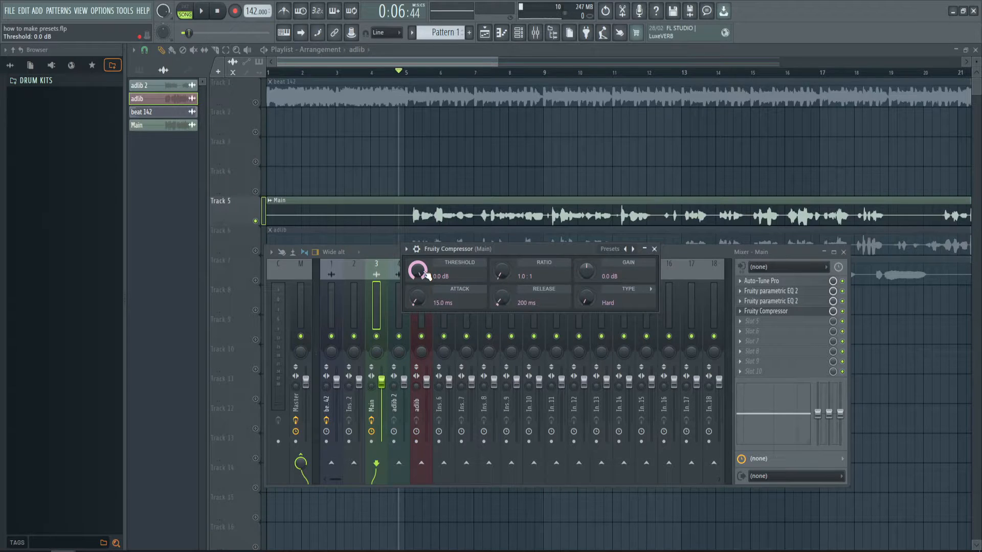
pyautogui.moveTo(418, 271); pyautogui.dragTo(418, 296)
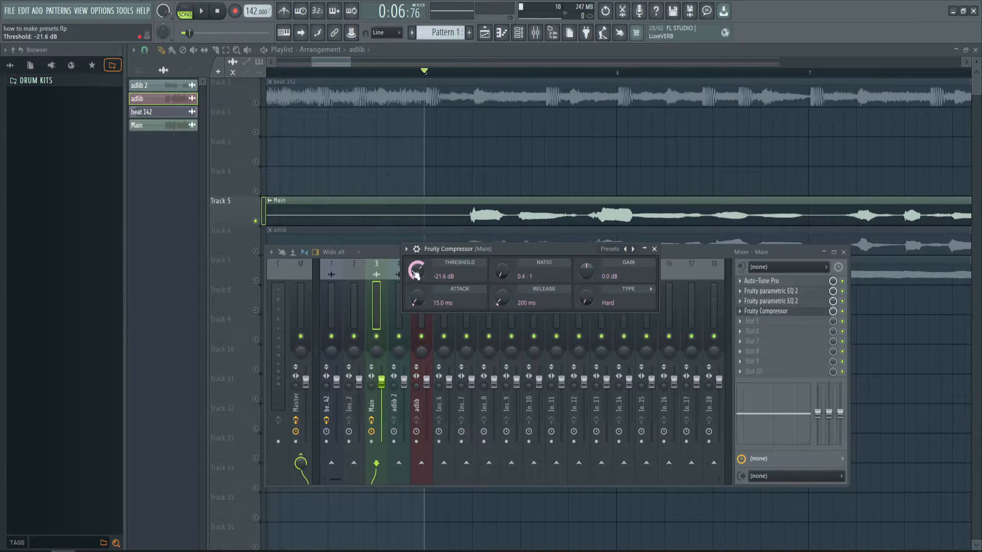
pyautogui.moveTo(416, 274); pyautogui.dragTo(416, 271)
pyautogui.moveTo(505, 276)
pyautogui.mouseDown()
pyautogui.moveTo(505, 266)
pyautogui.moveTo(501, 276)
pyautogui.mouseUp()
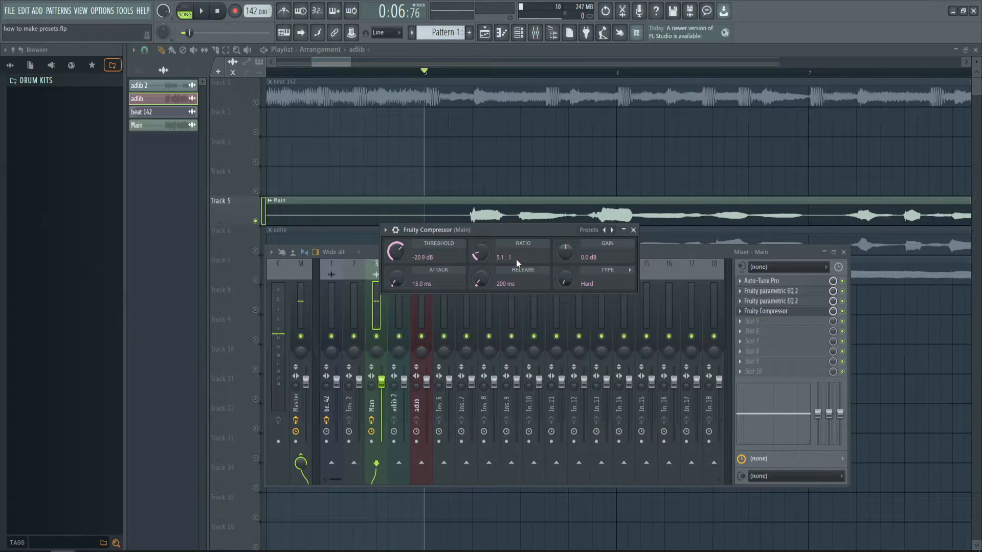
# Play the compressed Main vocal, raise the compressor's gain slightly and close the plugin.
pyautogui.press('space')
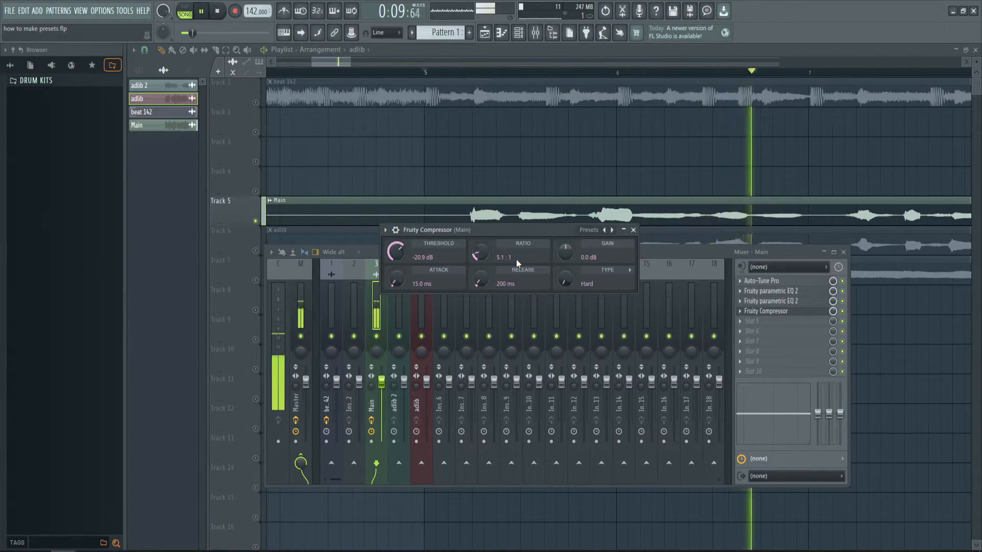
pyautogui.press('space')
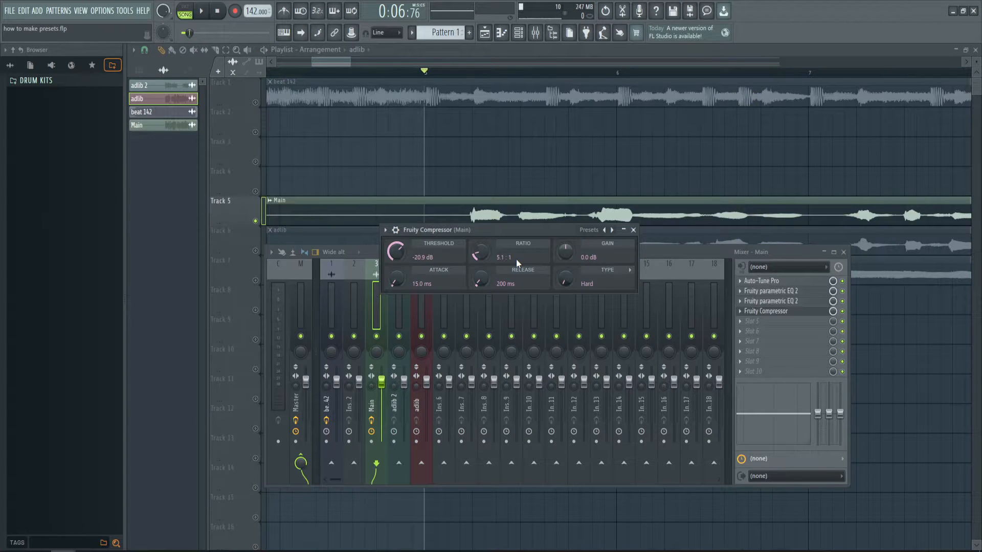
pyautogui.moveTo(565, 251); pyautogui.dragTo(565, 245)
pyautogui.moveTo(495, 230); pyautogui.dragTo(572, 234)
pyautogui.click(778, 313)
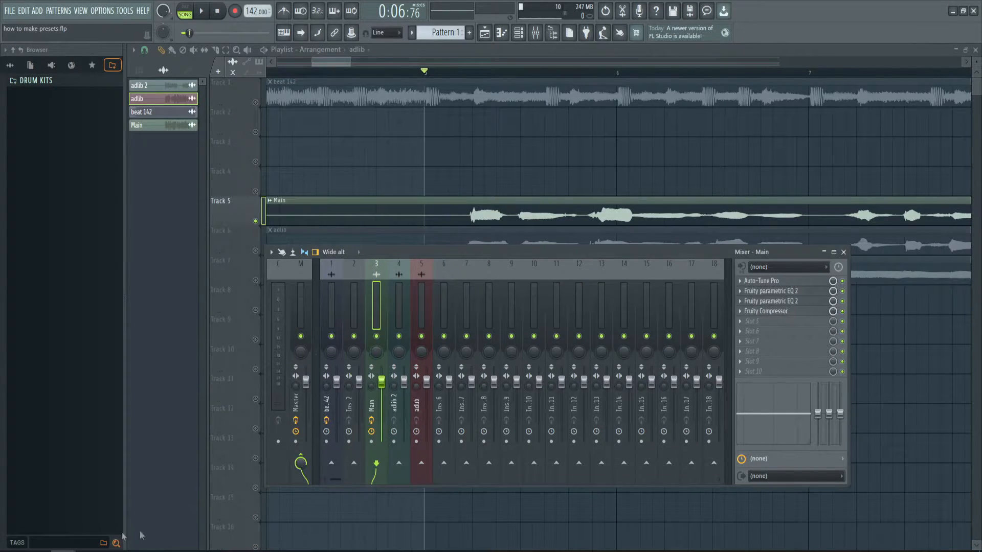
# Add Fruity Limiter to the Main track's fifth effect slot.
pyautogui.rightClick(778, 314)
pyautogui.moveTo(772, 314)
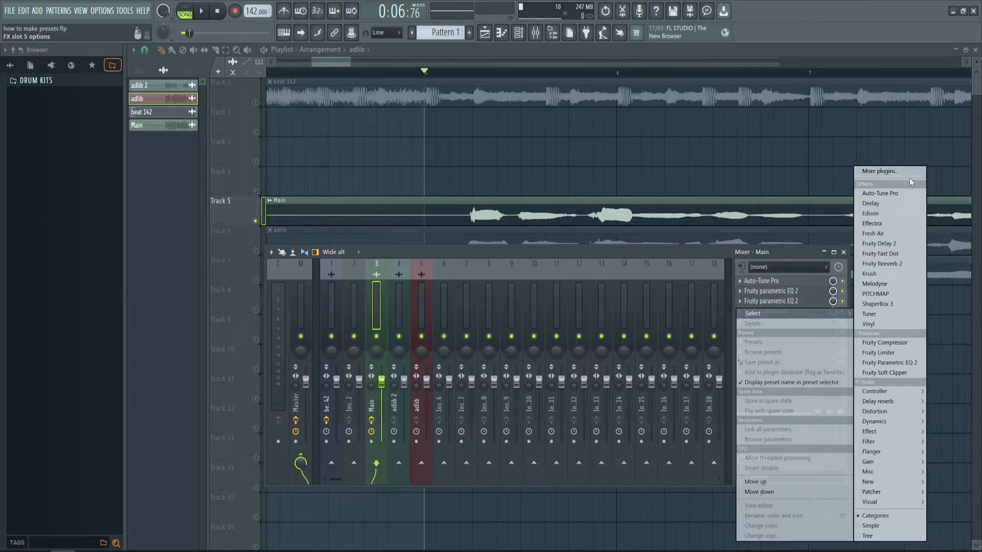
pyautogui.click(892, 175)
pyautogui.write('lim')
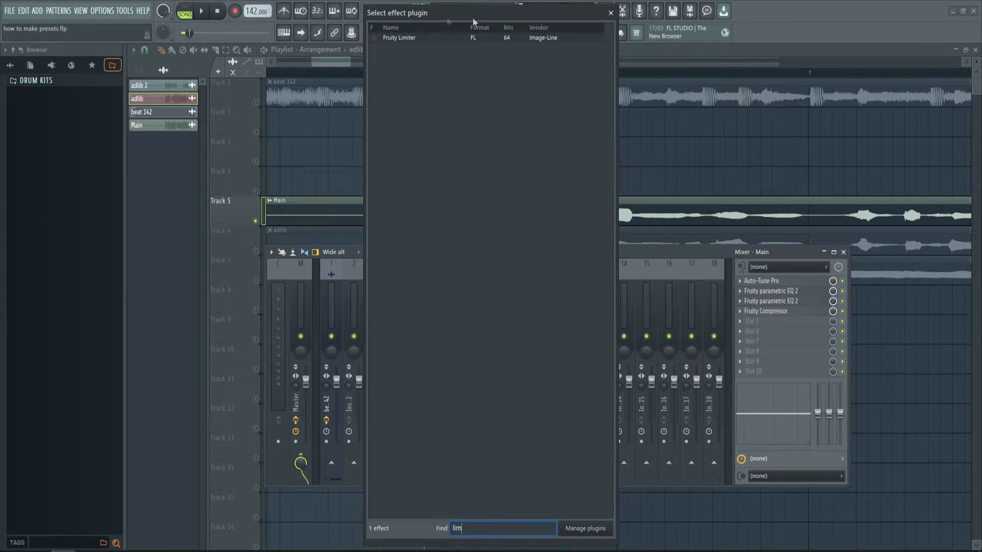
pyautogui.doubleClick(406, 40)
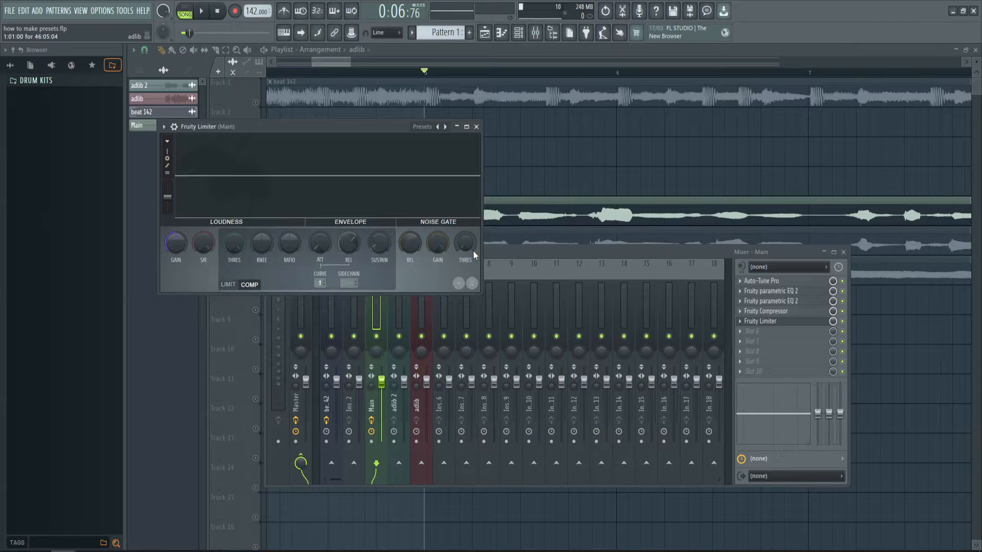
# Select a short stretch of the timeline just after bar 12 and play it to hear the vocal's background noise.
pyautogui.scroll(-5, 561, 134)
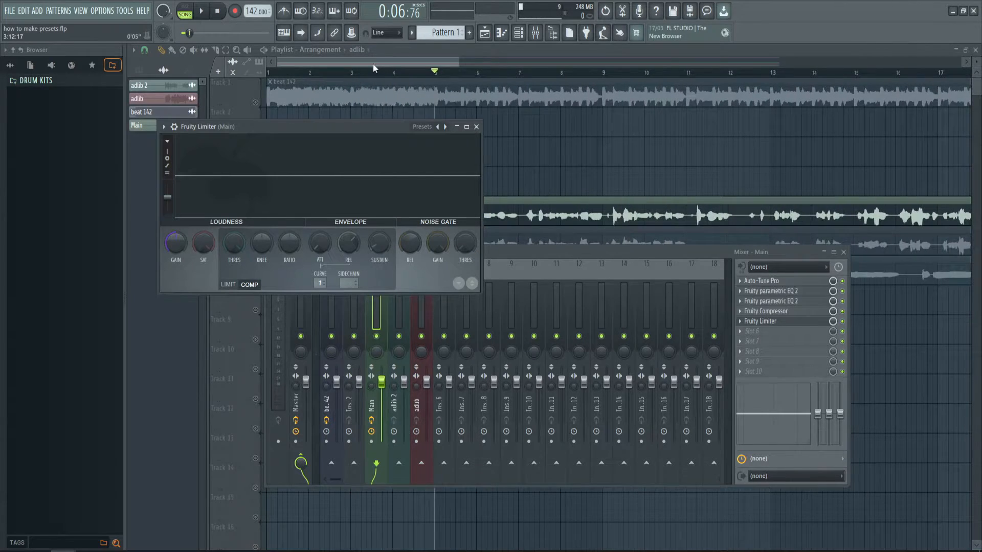
pyautogui.click(363, 104)
pyautogui.scroll(5, 345, 63)
pyautogui.click(367, 72)
pyautogui.hscroll(5, 438, 66)
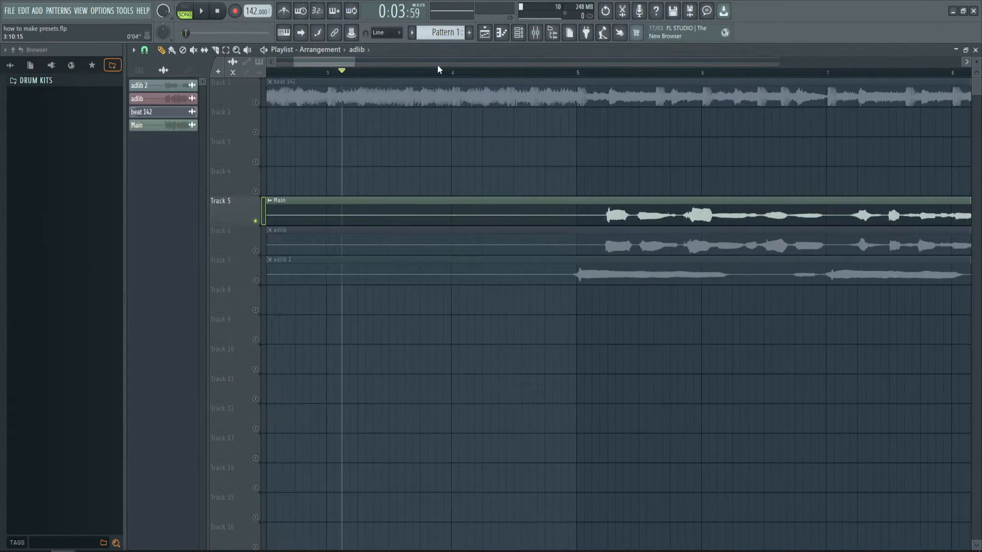
pyautogui.click(886, 72)
pyautogui.moveTo(902, 72); pyautogui.dragTo(933, 74)
pyautogui.press('space')
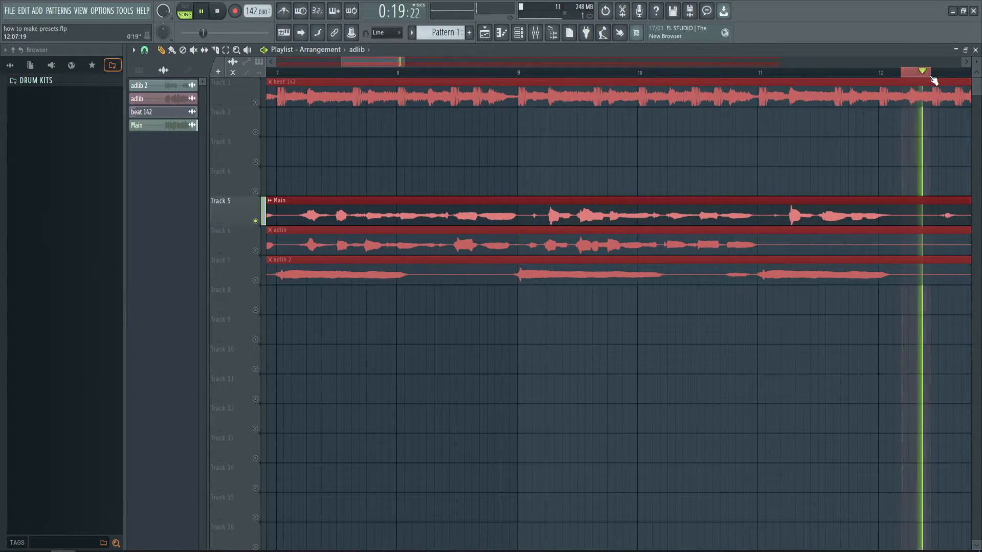
pyautogui.press('space')
# Clear the time selection and place the playhead just before bar 5.
pyautogui.doubleClick(914, 73)
pyautogui.scroll(-5, 506, 179)
pyautogui.scroll(4, 422, 149)
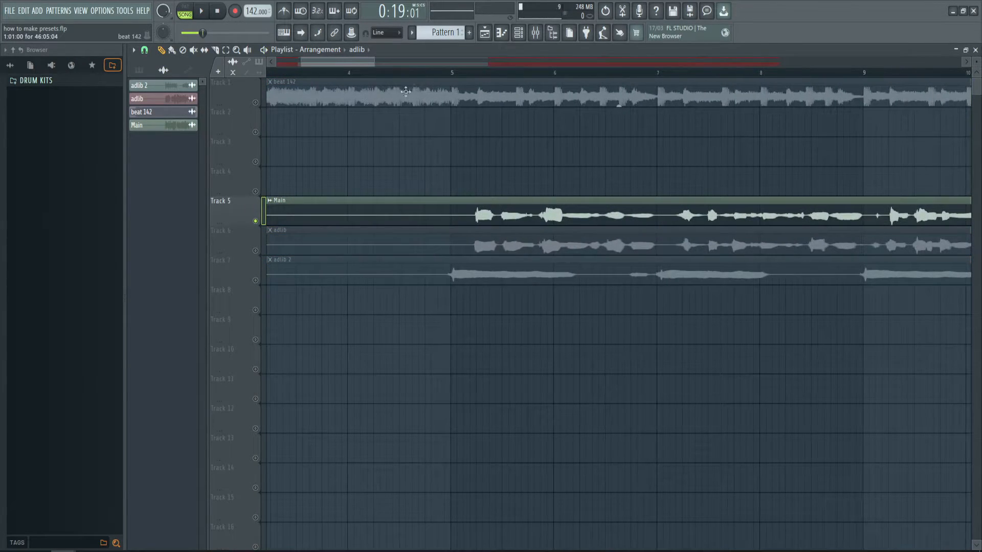
pyautogui.click(444, 73)
# In the Main track's Fruity Limiter, lower the noise gate gain, set its threshold to about -33 dB and play the vocal.
pyautogui.click(532, 39)
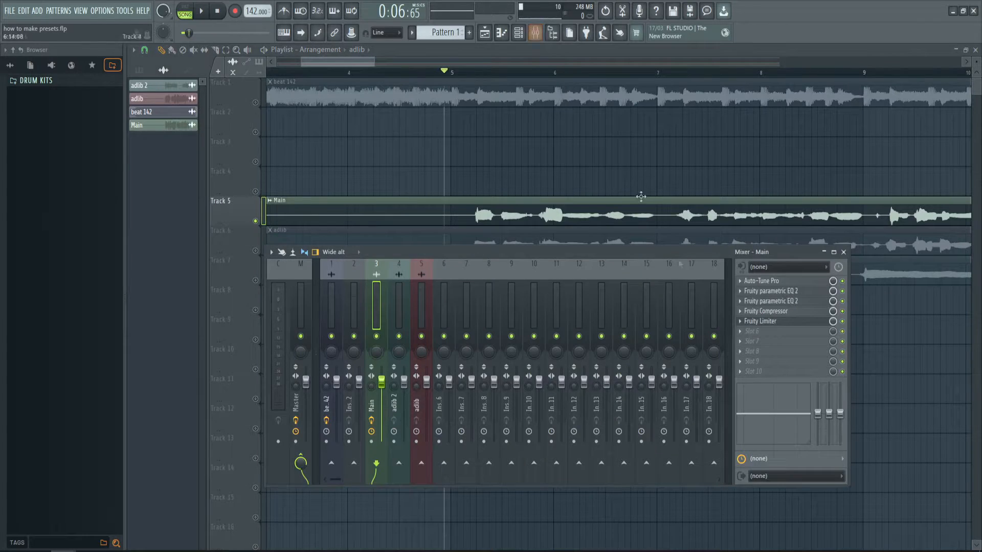
pyautogui.click(759, 321)
pyautogui.moveTo(438, 243); pyautogui.dragTo(471, 243)
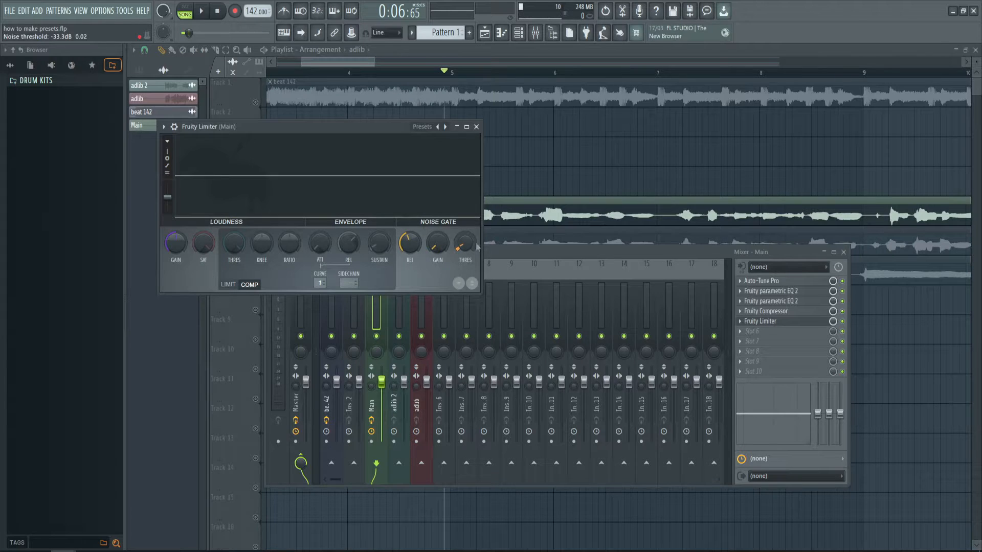
pyautogui.moveTo(280, 122); pyautogui.dragTo(305, 134)
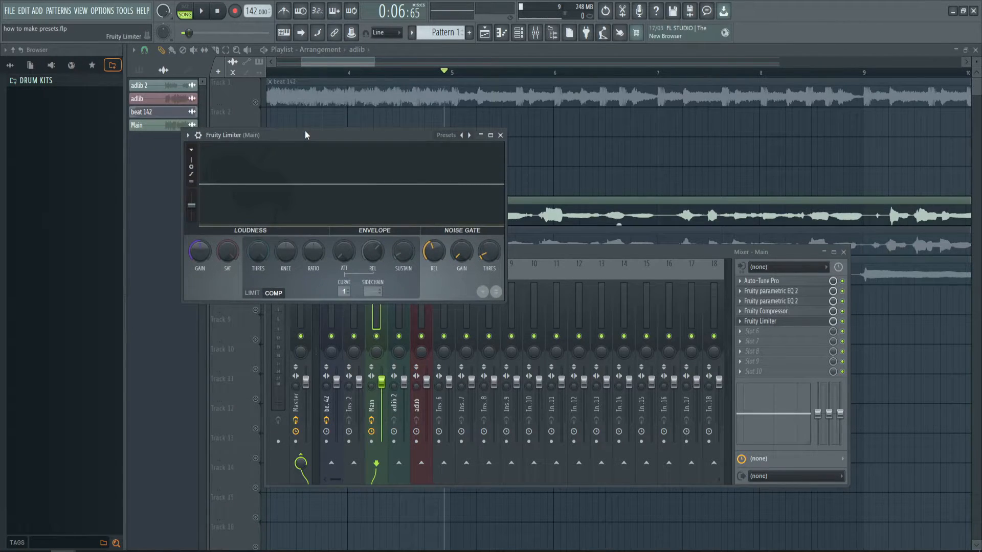
pyautogui.click(204, 19)
pyautogui.press('space')
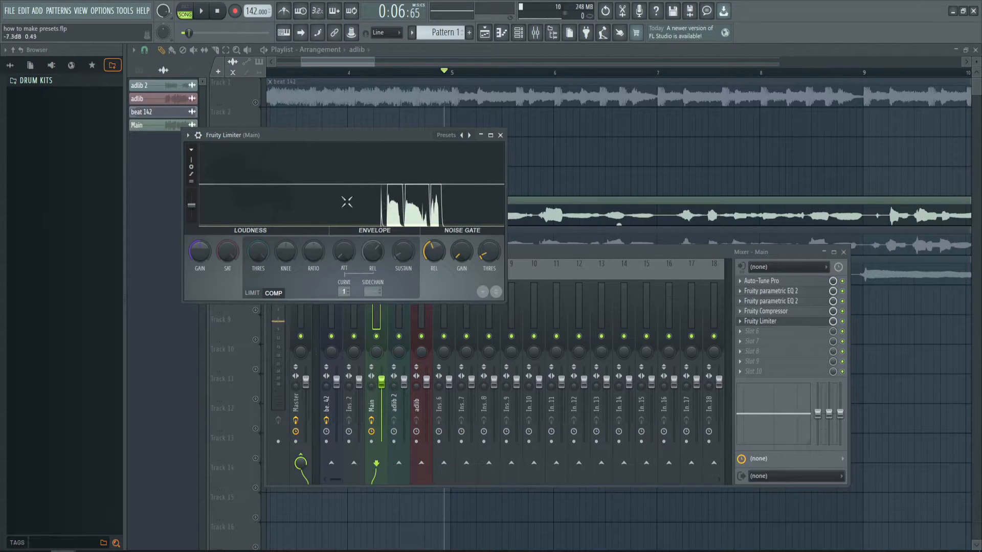
# Fine-tune the limiter's noise gate threshold, set its release to 0.00 ms and close the plugin.
pyautogui.moveTo(489, 252); pyautogui.dragTo(489, 247)
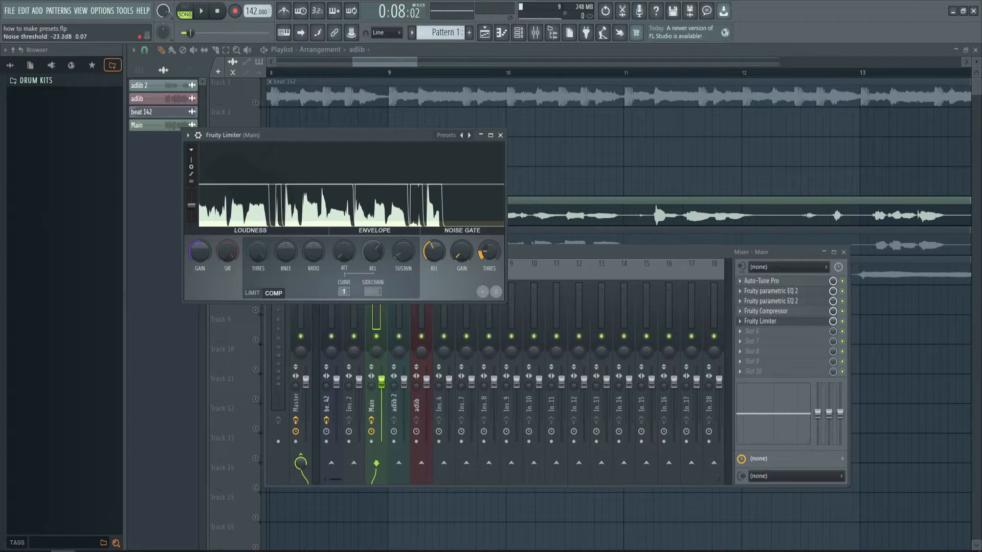
pyautogui.moveTo(489, 247); pyautogui.dragTo(489, 249)
pyautogui.moveTo(494, 259); pyautogui.dragTo(494, 262)
pyautogui.moveTo(484, 263); pyautogui.dragTo(434, 263)
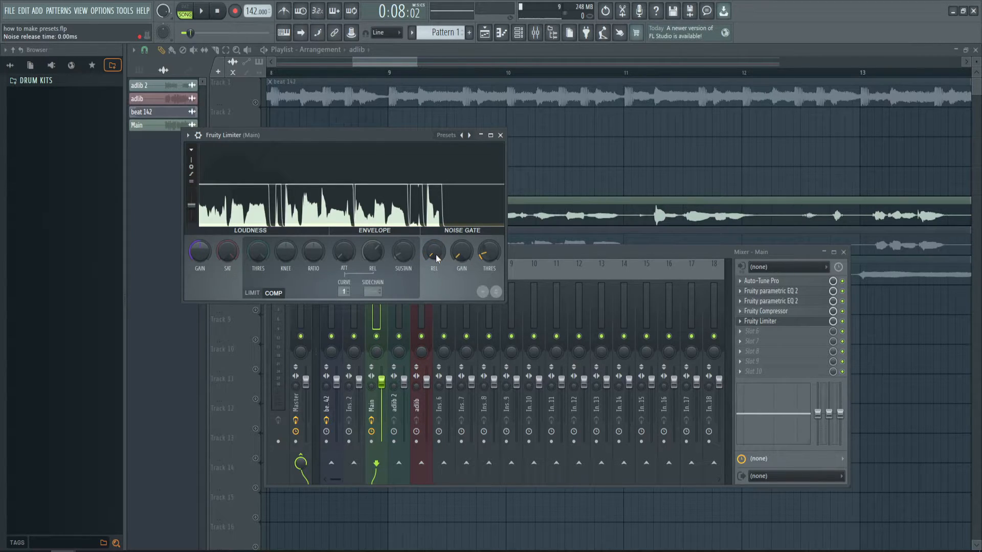
pyautogui.click(762, 322)
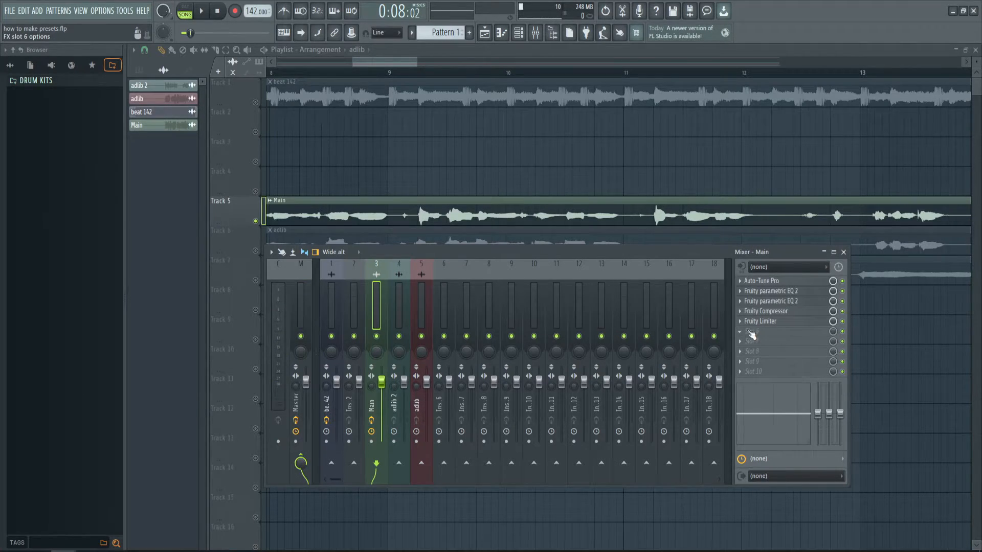
# Add Maximus to the Main track's sixth effect slot.
pyautogui.click(752, 332)
pyautogui.click(885, 171)
pyautogui.write('ma')
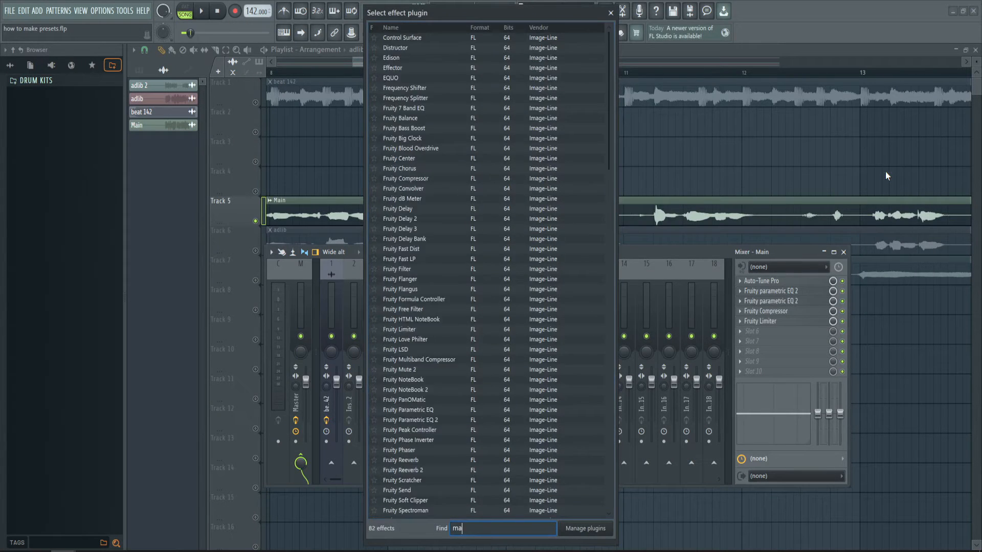
pyautogui.write('x')
pyautogui.doubleClick(392, 38)
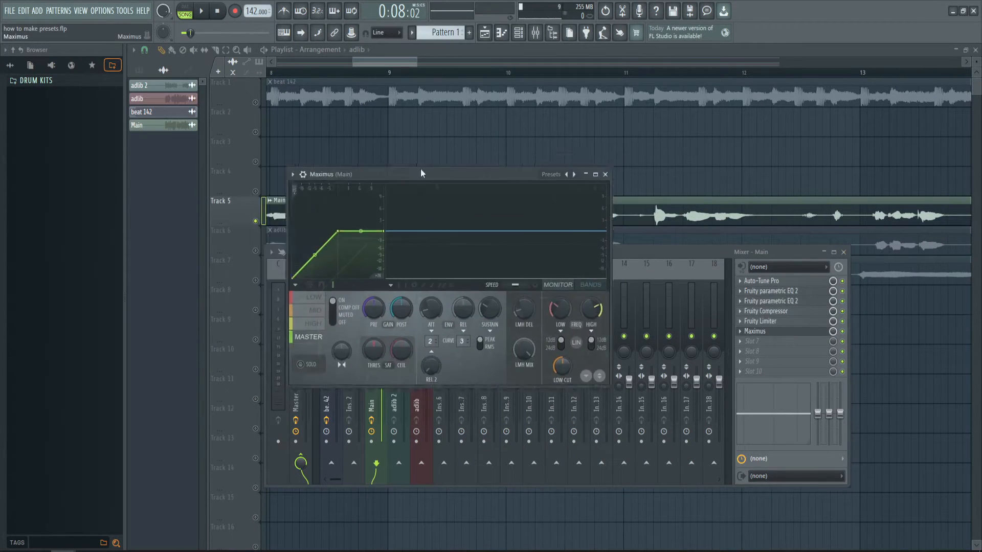
pyautogui.moveTo(421, 173); pyautogui.dragTo(465, 191)
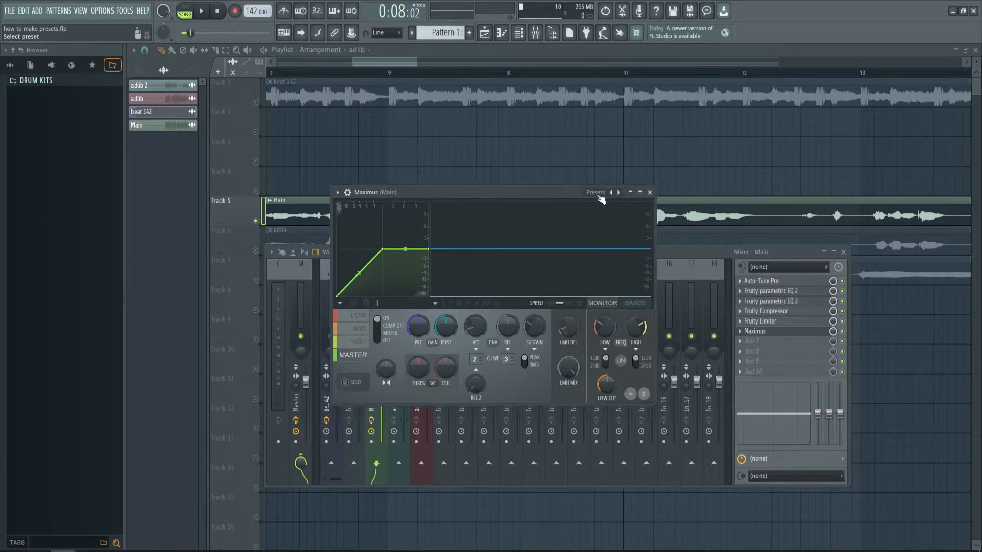
# Load the De-esser split-band preset in Maximus and play the vocal through it.
pyautogui.click(597, 194)
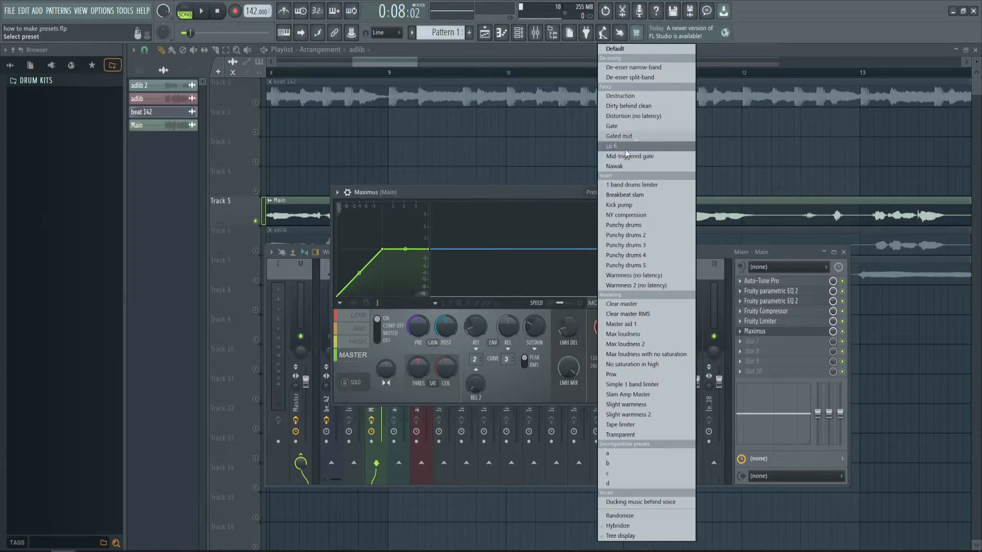
pyautogui.click(619, 78)
pyautogui.press('space')
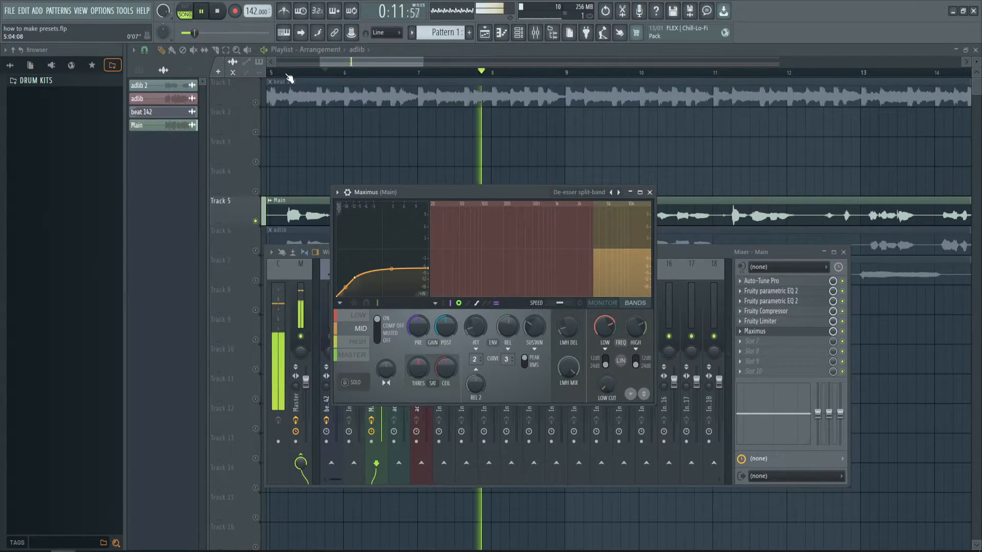
pyautogui.press('space')
# Move the playback start to just after bar 7, audition the vocal from there and reopen Maximus.
pyautogui.click(468, 74)
pyautogui.scroll(3, 485, 77)
pyautogui.press('space')
pyautogui.click(377, 74)
pyautogui.click(536, 33)
pyautogui.press('space')
pyautogui.click(752, 331)
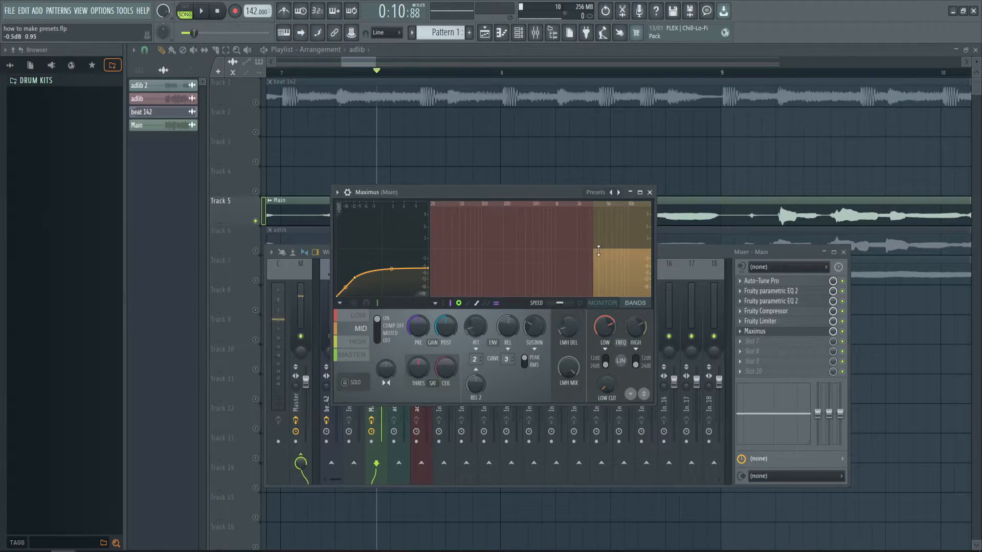
# Shift the low-to-mid crossover slightly in Maximus and audition the vocal while reshaping the lower part of the mid band's curve.
pyautogui.moveTo(607, 249); pyautogui.dragTo(598, 252)
pyautogui.click(612, 257)
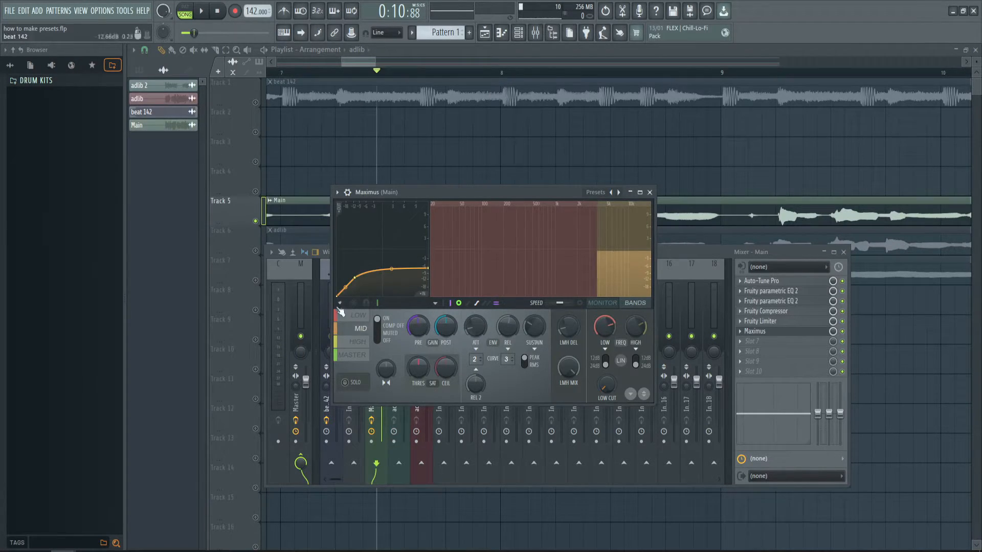
pyautogui.click(200, 10)
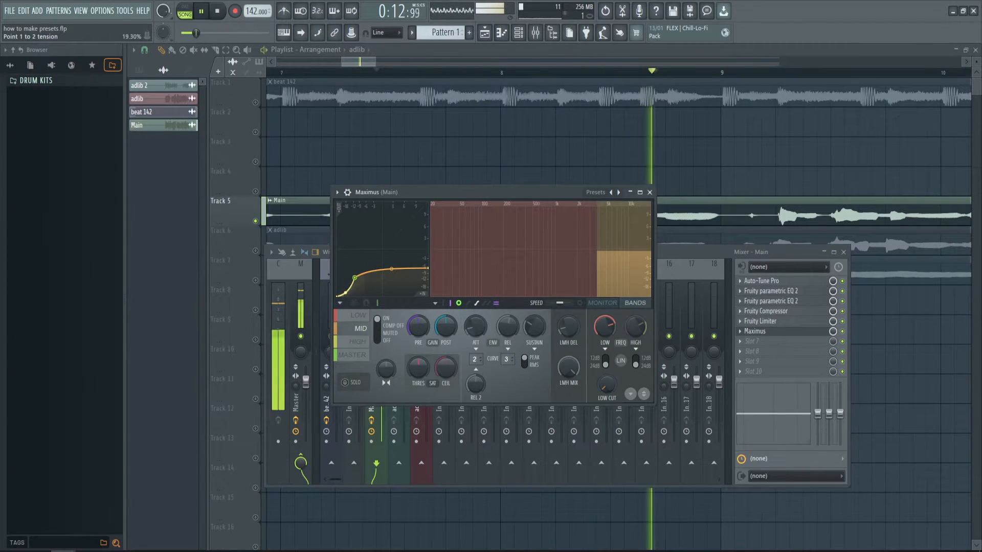
pyautogui.click(234, 11)
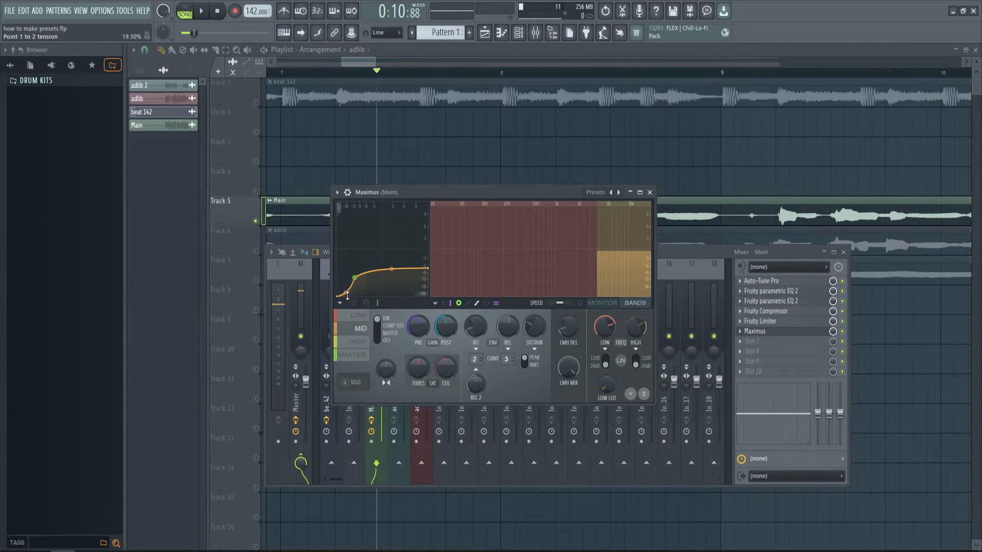
# Fine-tune the low crossover in Maximus during playback, close the plugin and move the playback start to just after bar 6.
pyautogui.press('space')
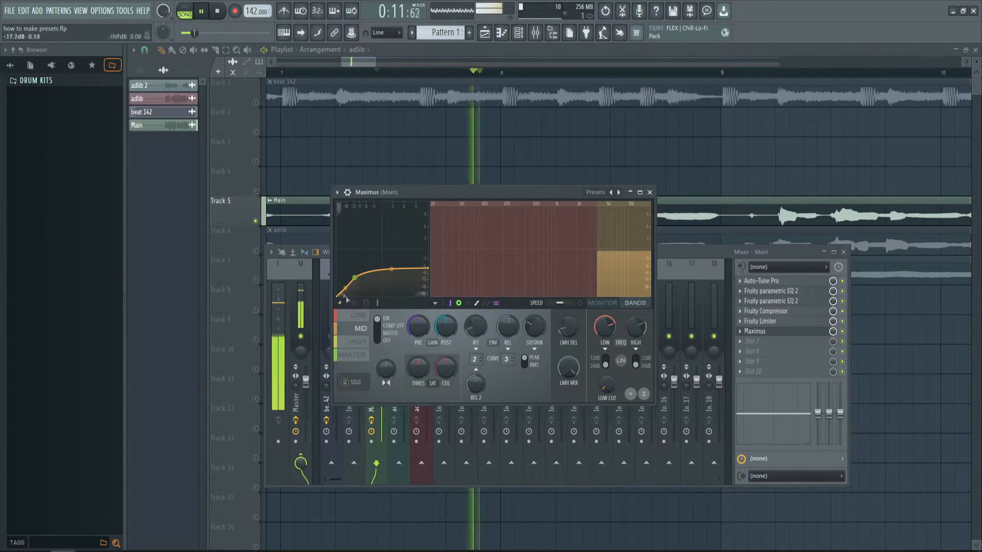
pyautogui.moveTo(605, 327)
pyautogui.mouseDown()
pyautogui.moveTo(605, 306)
pyautogui.moveTo(605, 322)
pyautogui.mouseUp()
pyautogui.moveTo(606, 283); pyautogui.dragTo(607, 284)
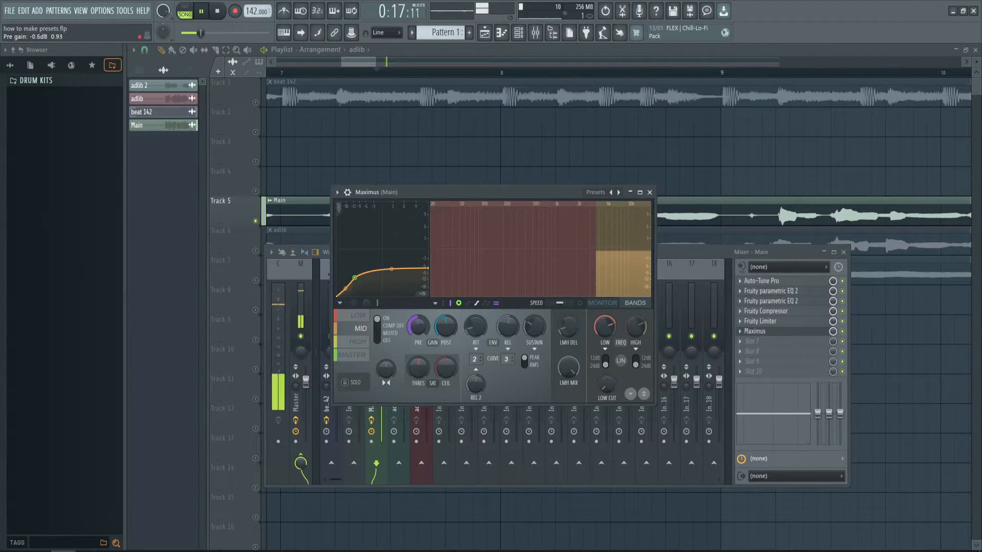
pyautogui.click(588, 282)
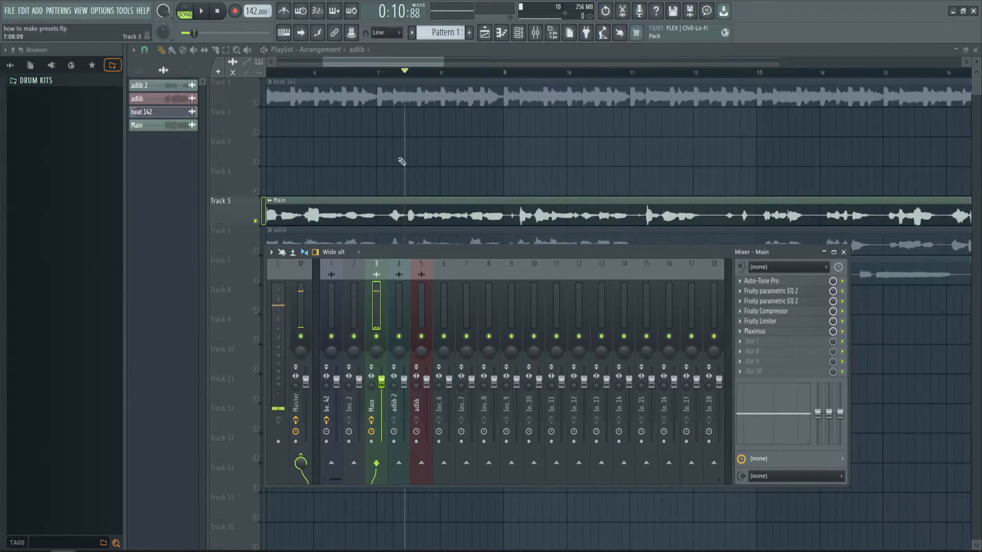
pyautogui.scroll(4, 340, 74)
pyautogui.click(335, 71)
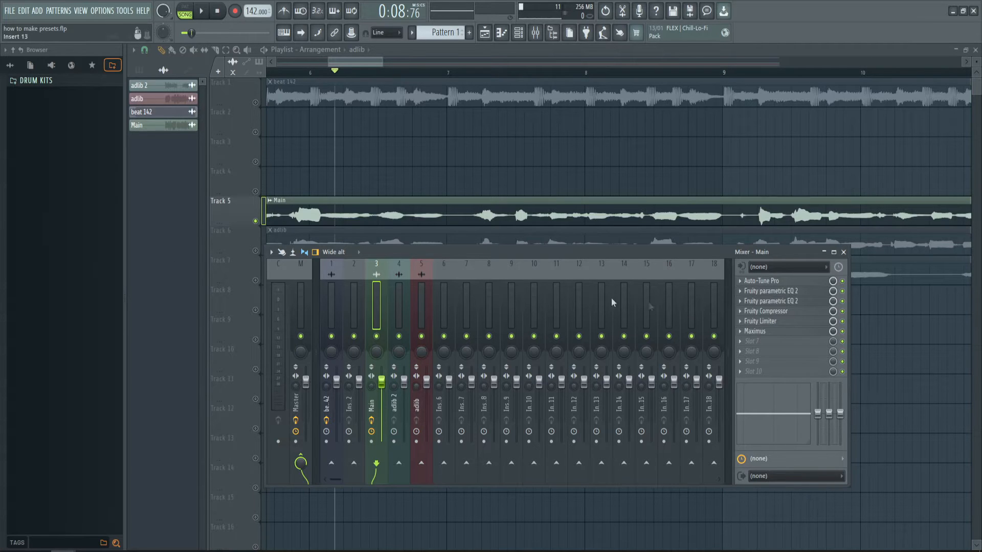
# Add Soundgoodizer to the Main track's seventh effect slot.
pyautogui.click(740, 342)
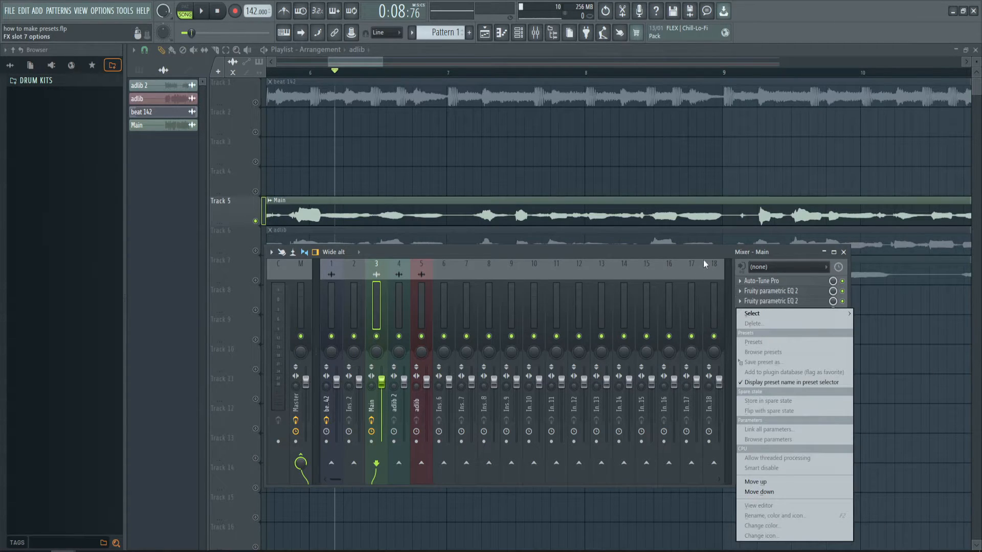
pyautogui.click(705, 265)
pyautogui.click(758, 343)
pyautogui.moveTo(787, 314)
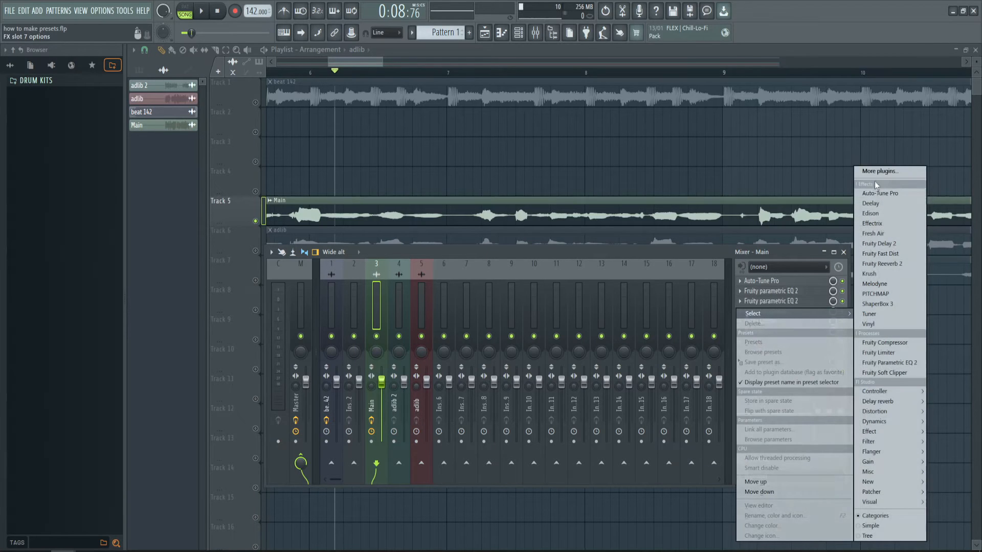
pyautogui.click(686, 248)
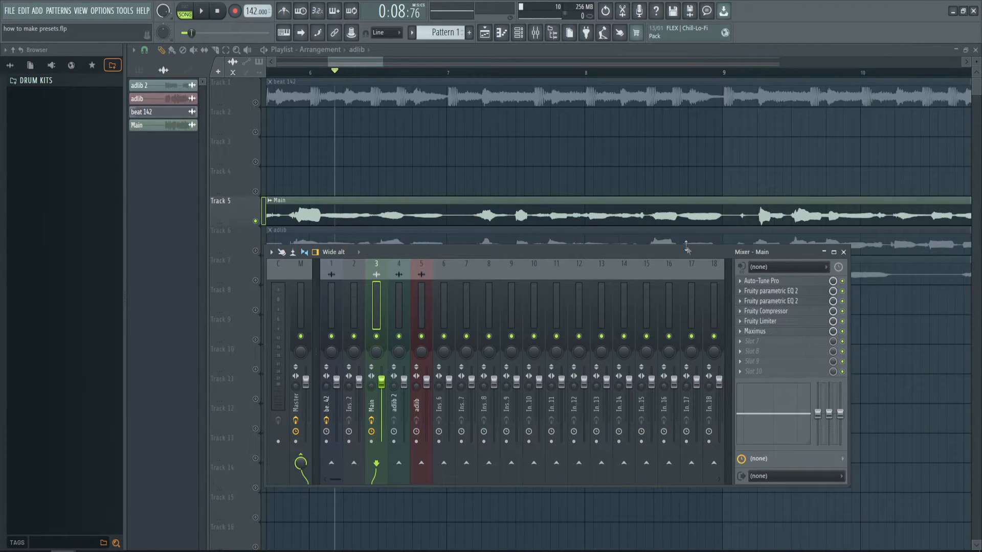
pyautogui.click(762, 342)
pyautogui.click(885, 174)
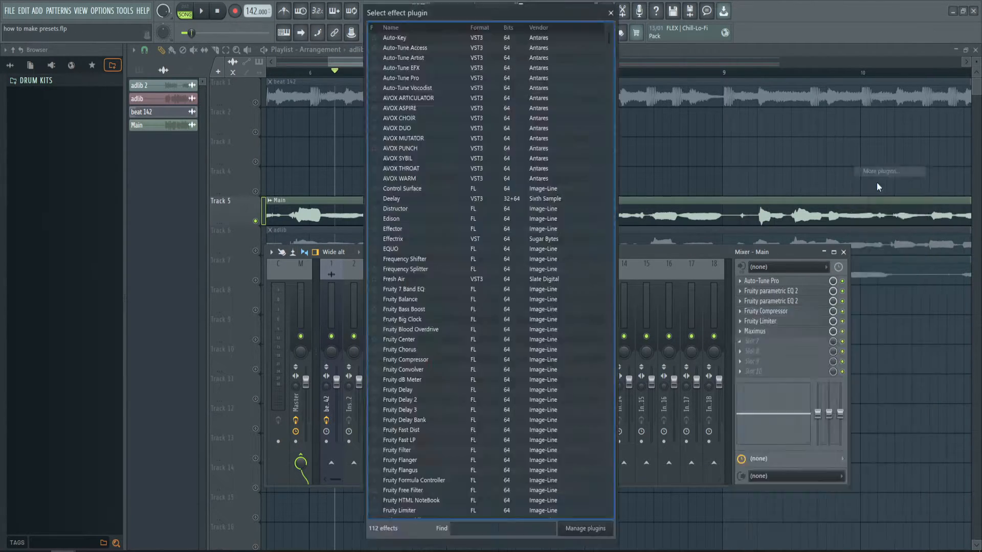
pyautogui.write('sound')
pyautogui.press('Return')
pyautogui.moveTo(249, 164); pyautogui.dragTo(406, 192)
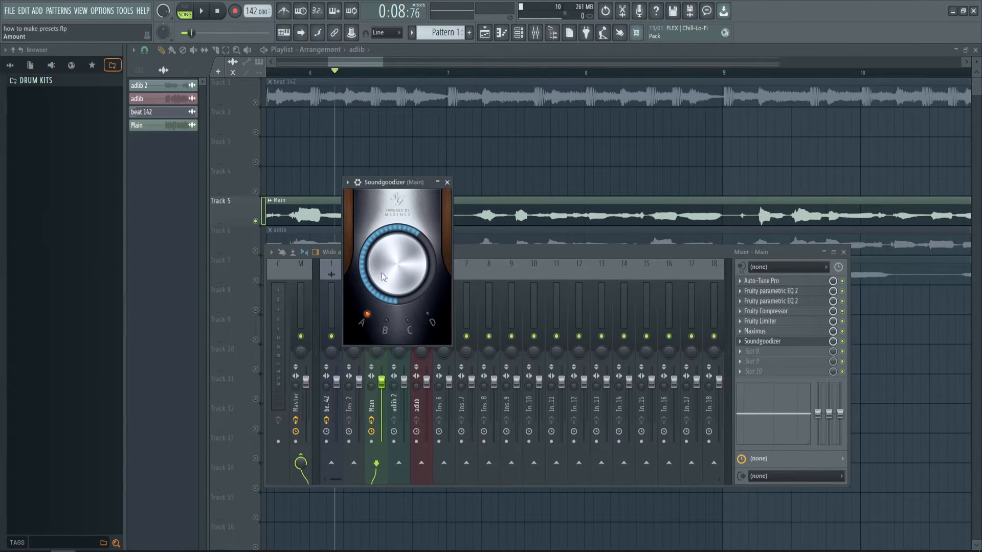
# Raise the Soundgoodizer amount and cycle through modes B, C and D, returning to mode A.
pyautogui.moveTo(402, 305); pyautogui.dragTo(402, 292)
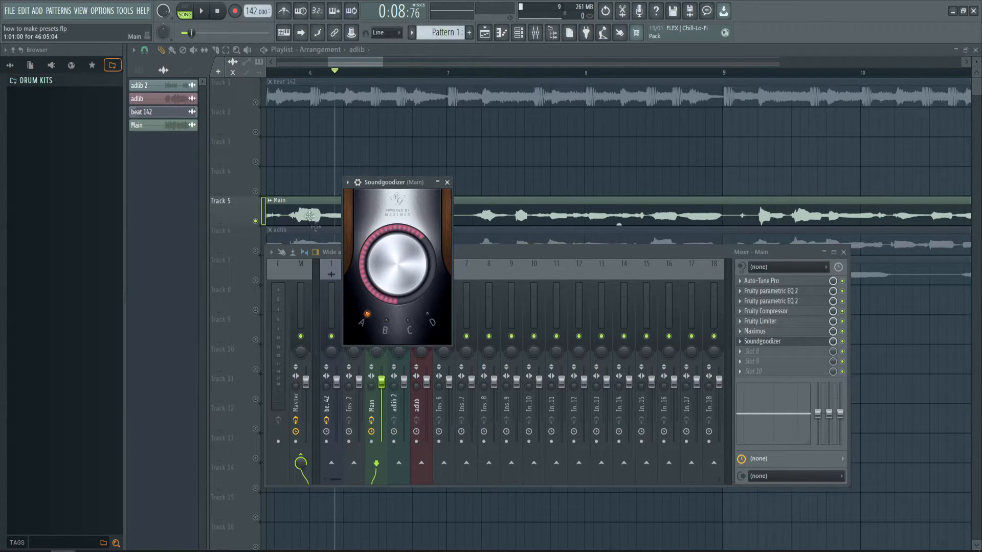
pyautogui.click(387, 324)
pyautogui.click(406, 323)
pyautogui.click(426, 319)
pyautogui.click(369, 320)
pyautogui.click(386, 324)
pyautogui.click(409, 326)
pyautogui.click(429, 320)
pyautogui.click(370, 319)
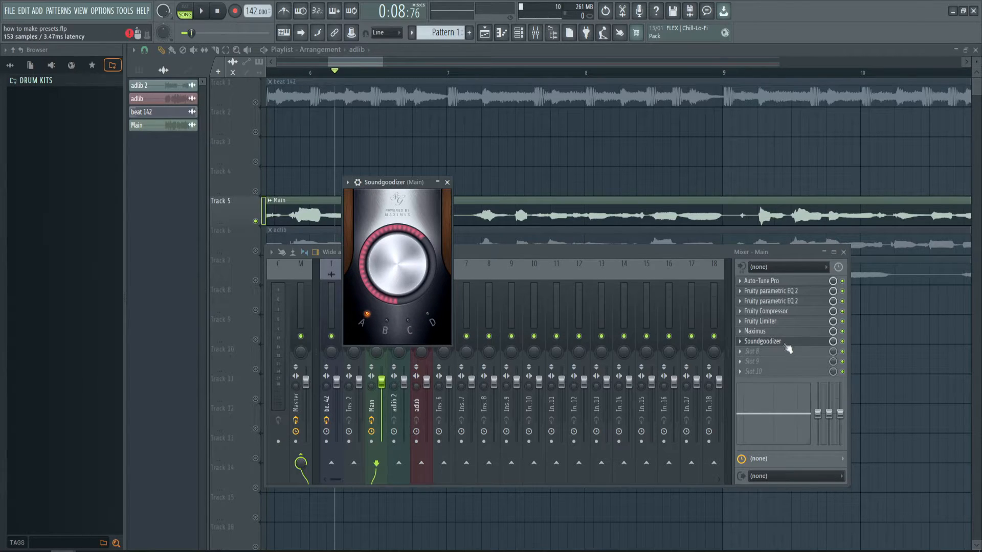
# Compare Soundgoodizer's modes during playback, keep mode A with a reduced amount and close the plugin.
pyautogui.press('space')
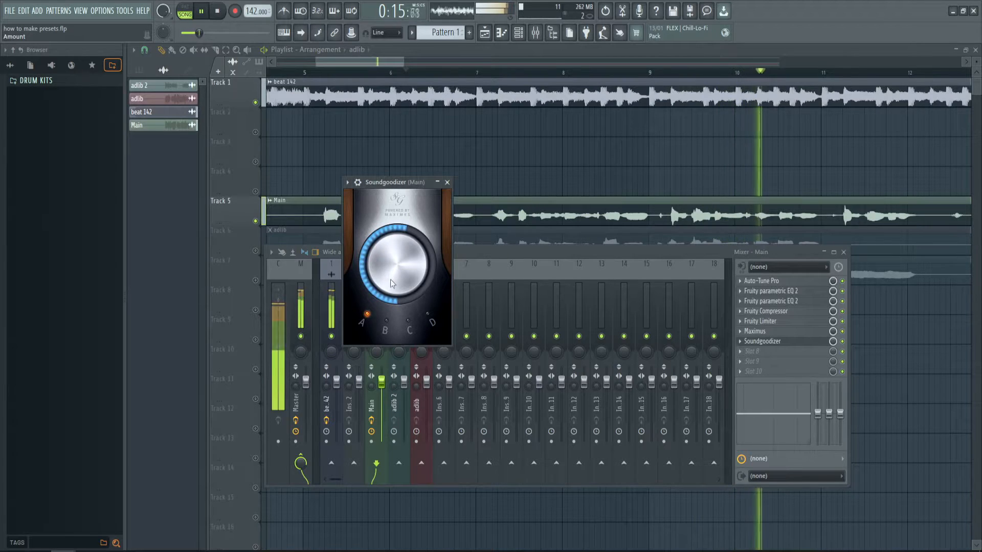
pyautogui.click(393, 326)
pyautogui.click(429, 321)
pyautogui.click(368, 320)
pyautogui.press('space')
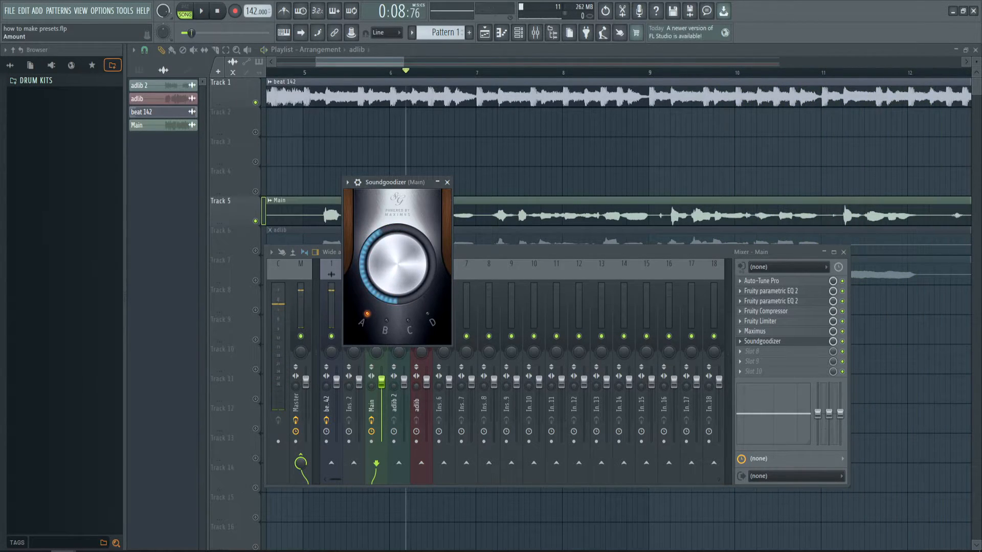
pyautogui.press('Escape')
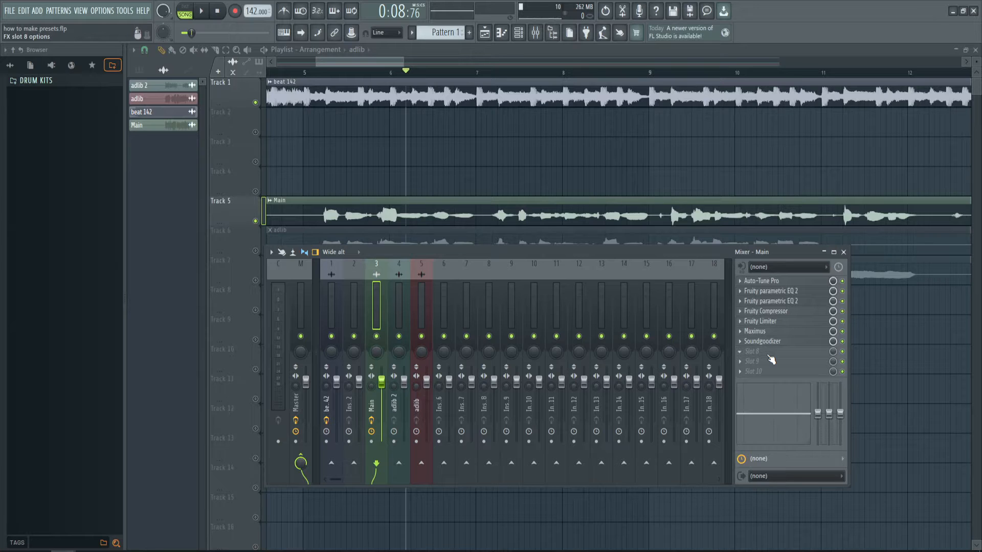
# Add Patcher to the Main track's eighth effect slot and load its Parallaux preset.
pyautogui.click(769, 353)
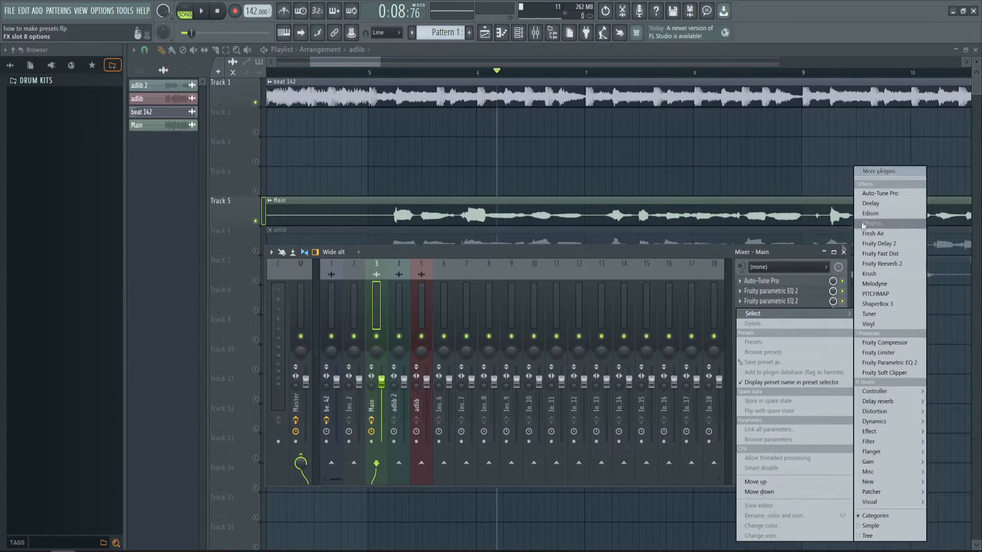
pyautogui.click(884, 170)
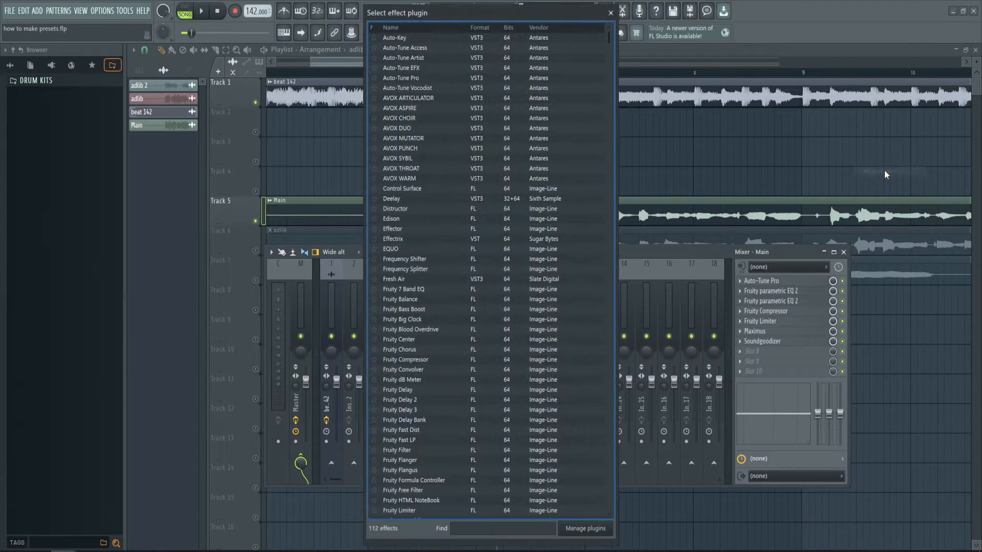
pyautogui.write('pat')
pyautogui.doubleClick(479, 40)
pyautogui.click(452, 169)
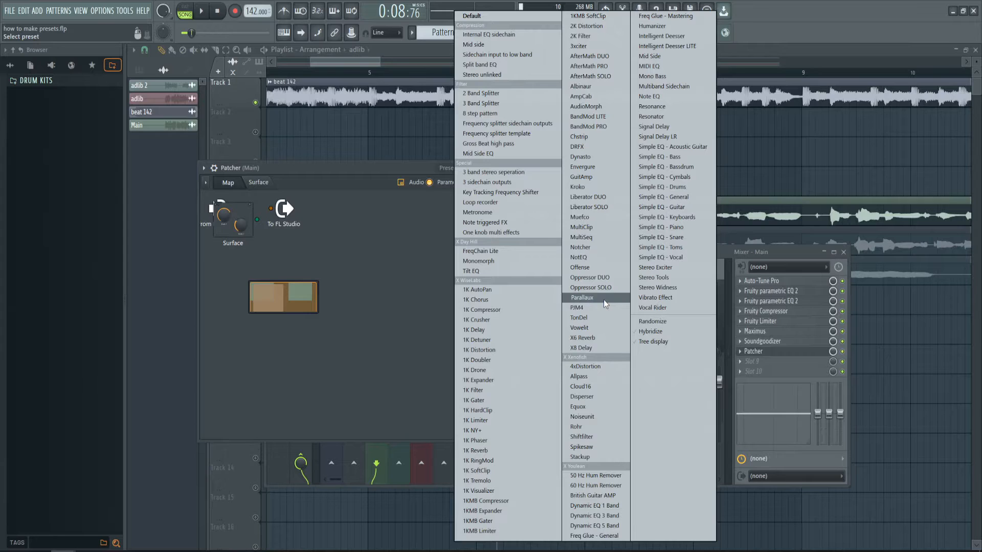
pyautogui.click(582, 298)
pyautogui.moveTo(316, 165); pyautogui.dragTo(399, 188)
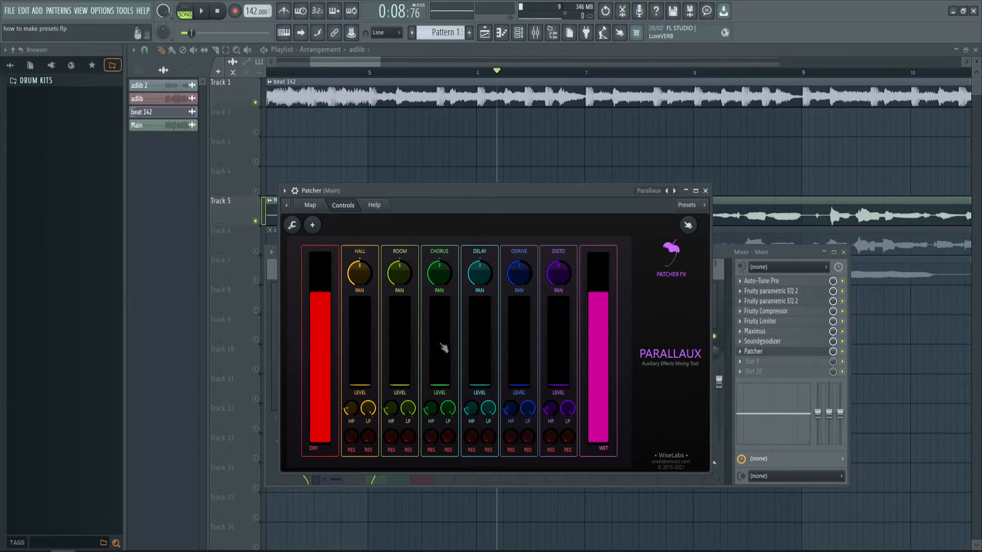
# Audition the Parallaux hall, room and delay levels, keep only the delay at about two-thirds, and close Patcher.
pyautogui.press('space')
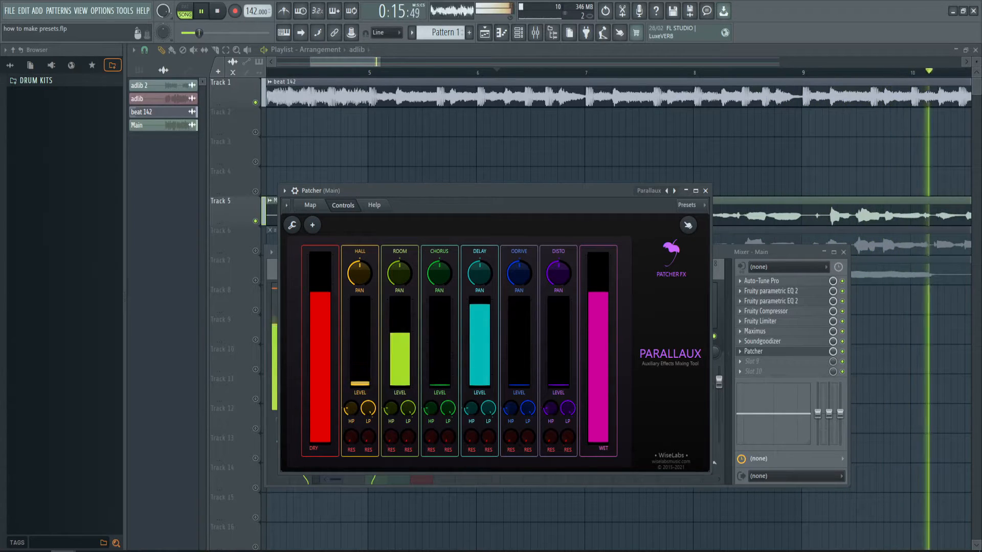
pyautogui.press('space')
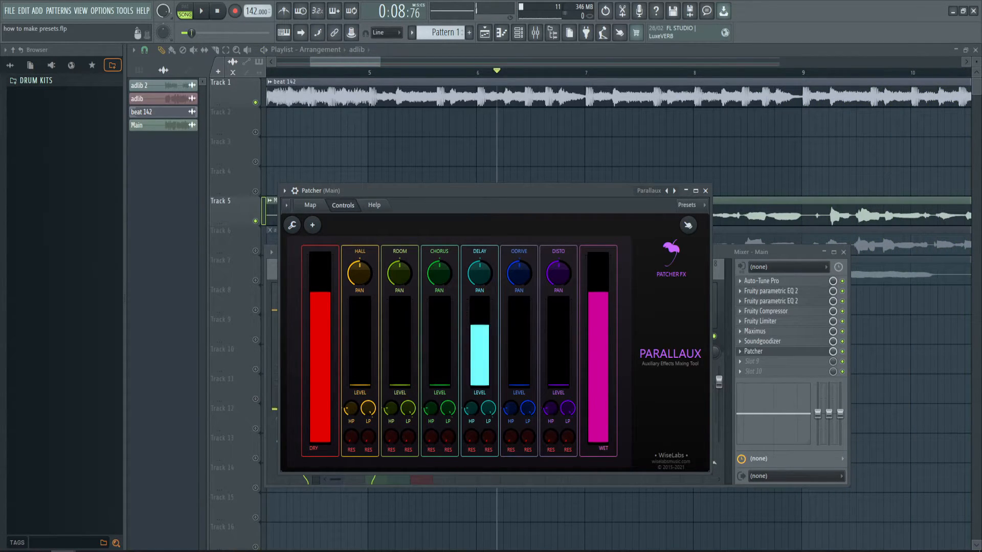
pyautogui.click(753, 352)
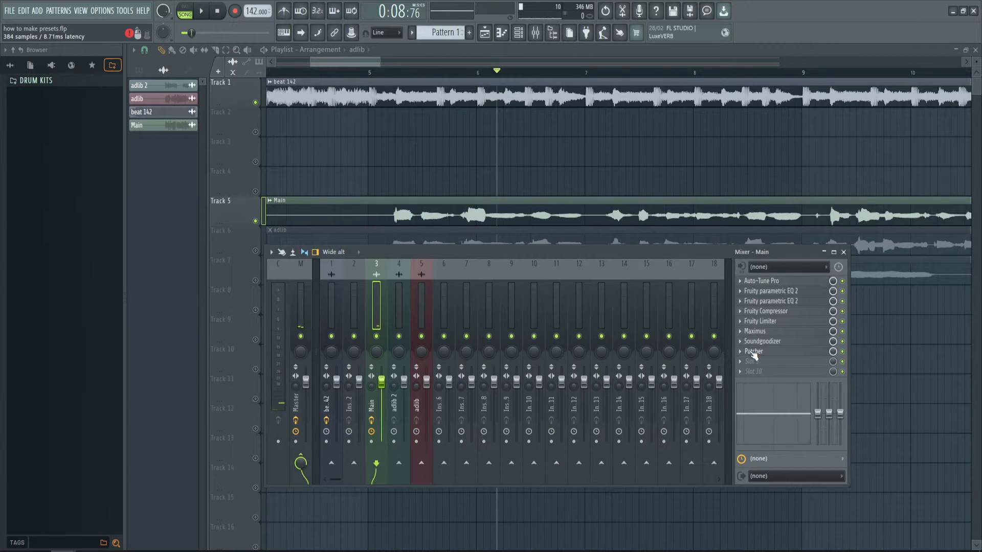
# Add Fruity Reeverb 2 to the Main track's ninth effect slot, reducing its room size and adjusting its wet level during playback.
pyautogui.click(767, 366)
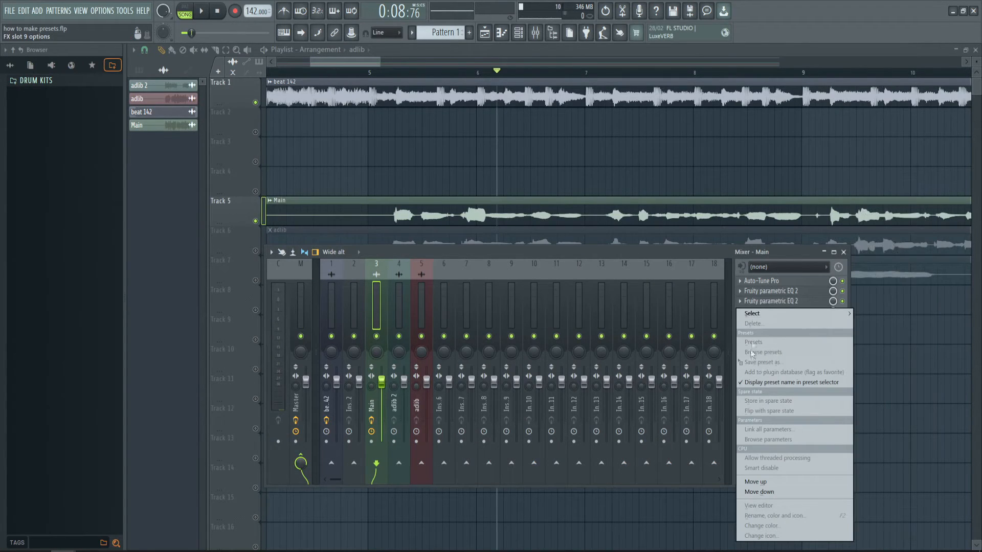
pyautogui.click(750, 349)
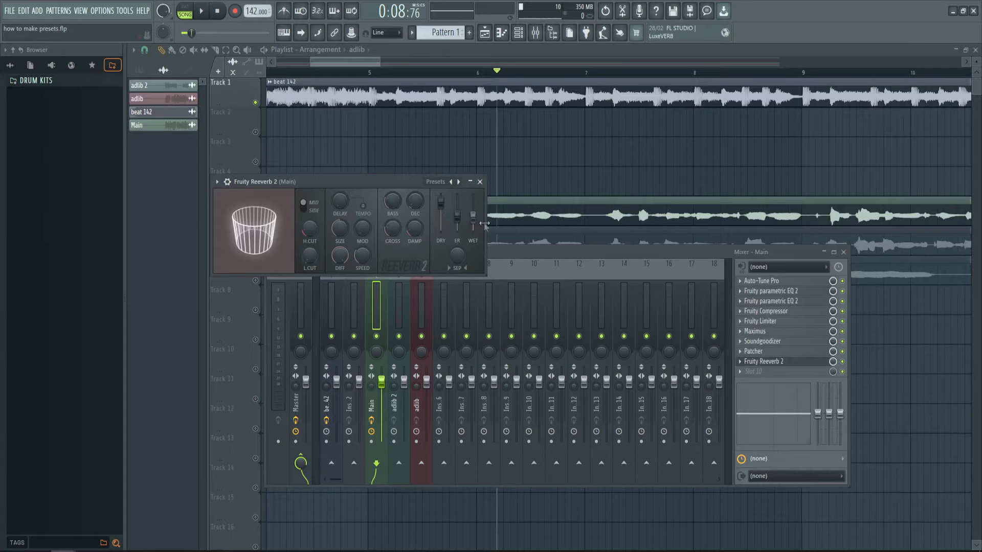
pyautogui.moveTo(348, 228); pyautogui.dragTo(347, 231)
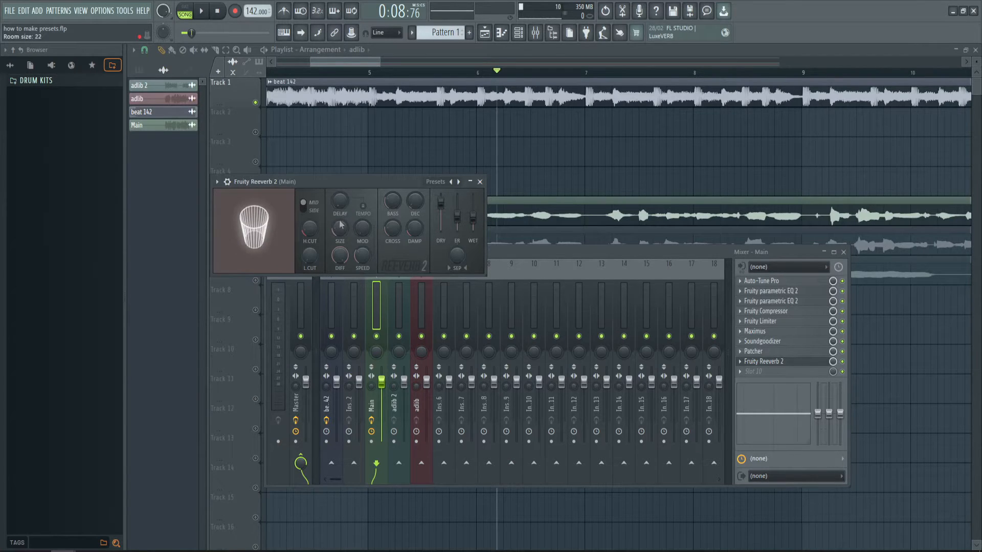
pyautogui.press('space')
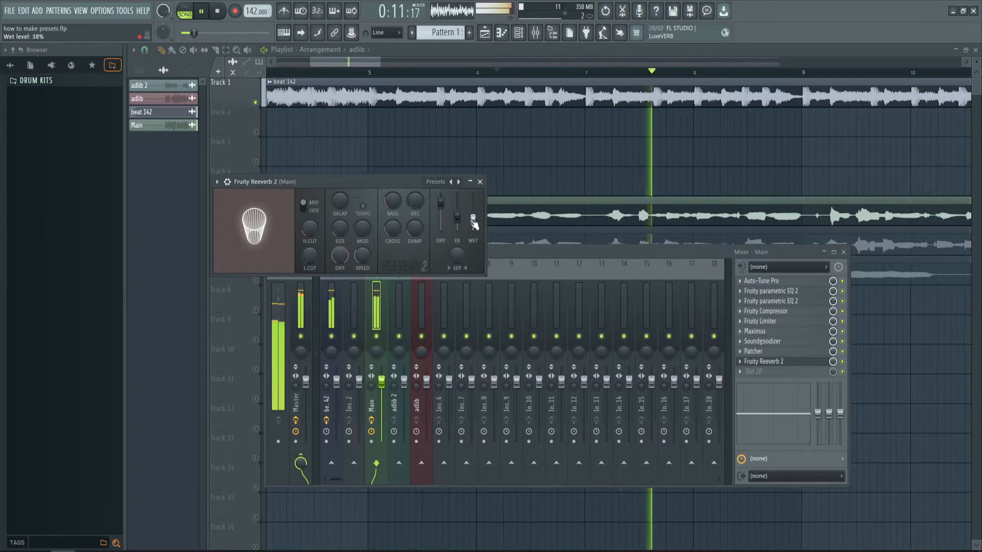
pyautogui.press('space')
# Lower the mix level of the Fruity Reeverb 2 slot by ear while the vocal plays.
pyautogui.click(833, 363)
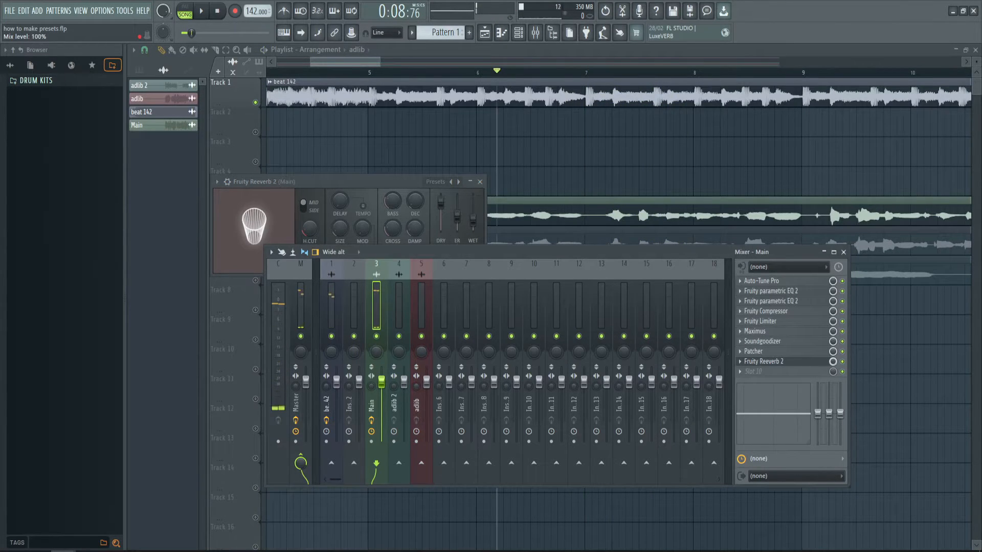
pyautogui.press('space')
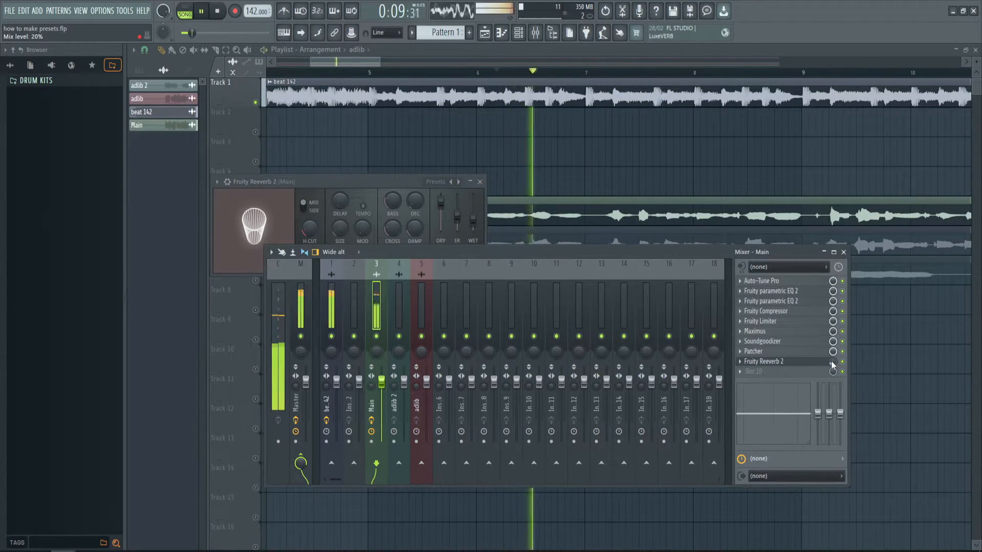
pyautogui.moveTo(831, 362); pyautogui.dragTo(831, 365)
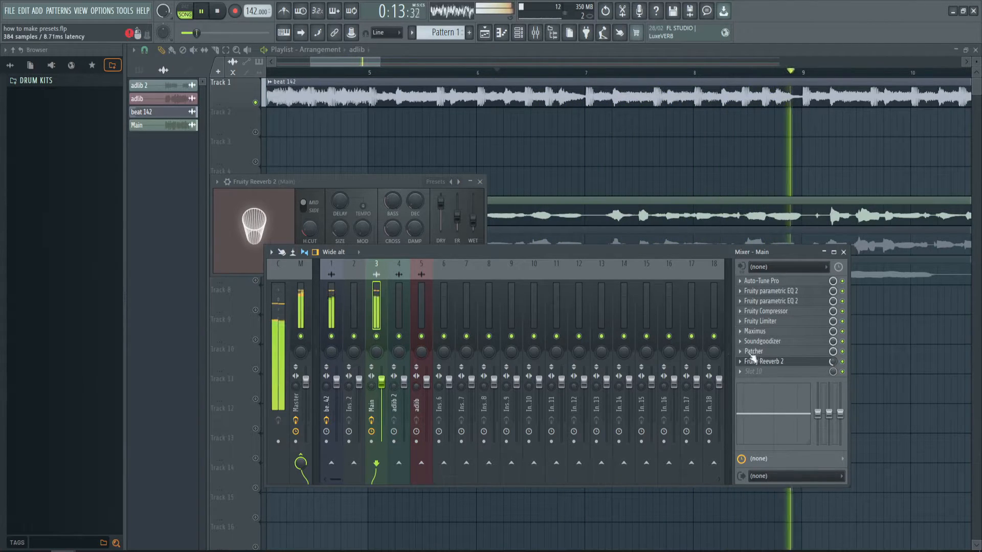
pyautogui.press('space')
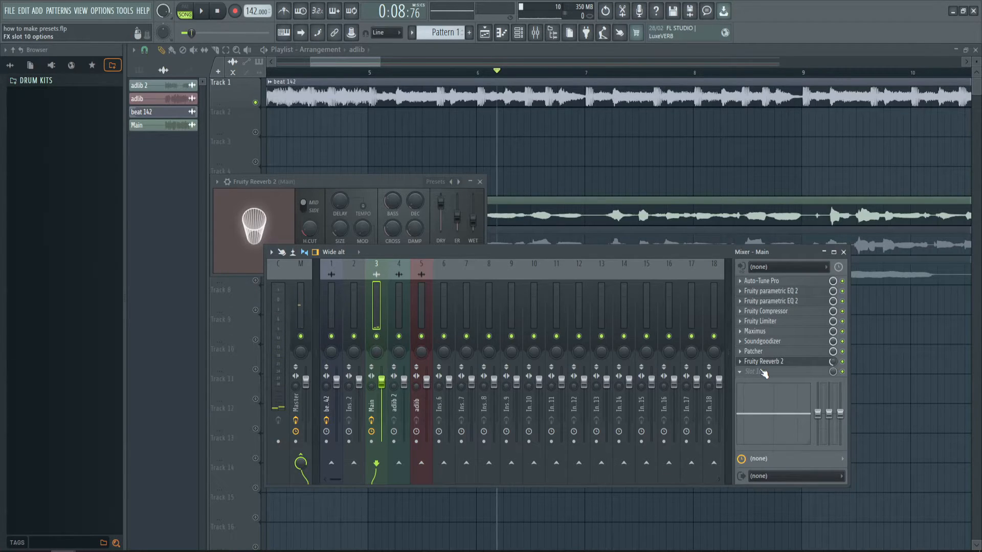
# Add Fruity Chorus to the Main track's tenth effect slot.
pyautogui.click(763, 372)
pyautogui.click(892, 170)
pyautogui.write('chr')
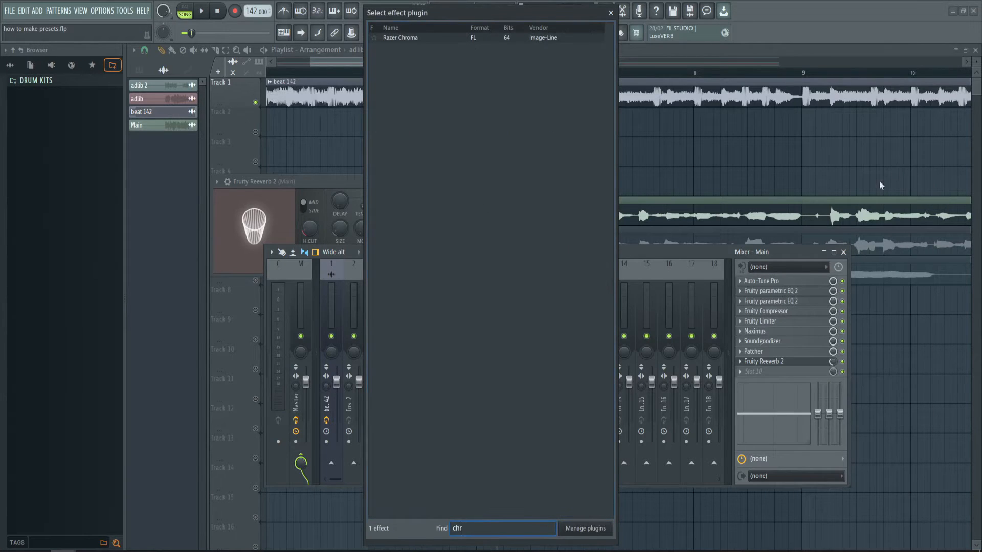
pyautogui.press('BackSpace')
pyautogui.press('BackSpace')
pyautogui.write('h')
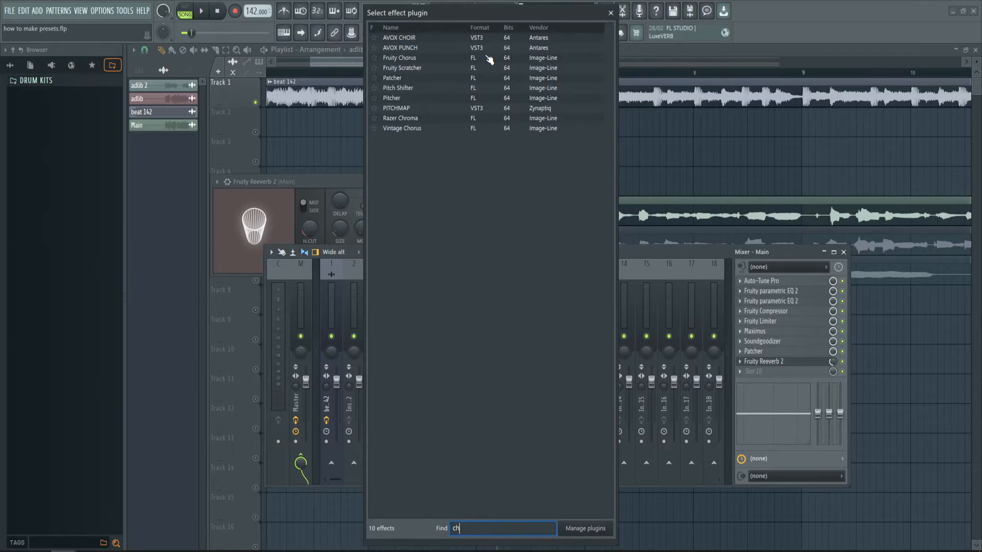
pyautogui.doubleClick(489, 58)
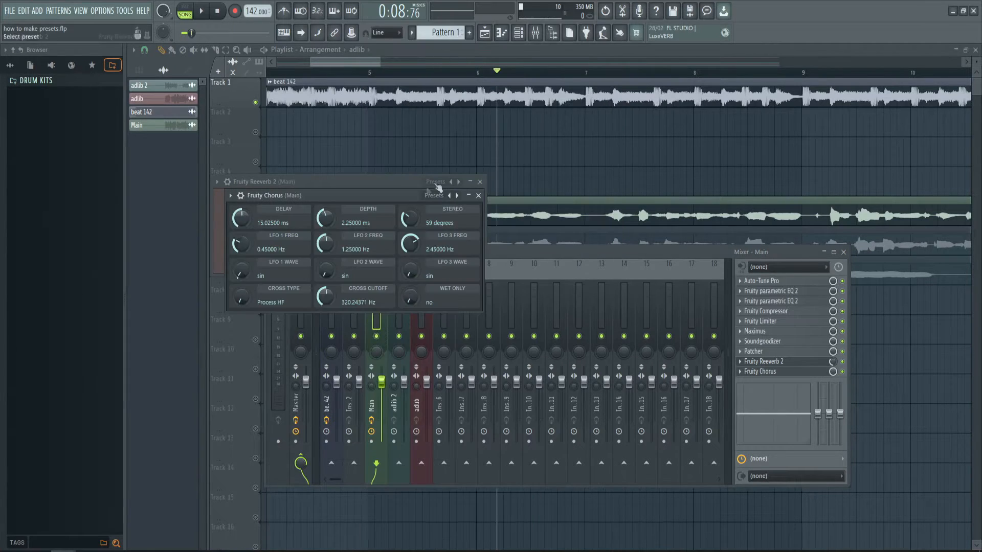
# Lower the Fruity Chorus slot's mix level on the Main track by ear while the vocal plays.
pyautogui.moveTo(376, 192); pyautogui.dragTo(400, 192)
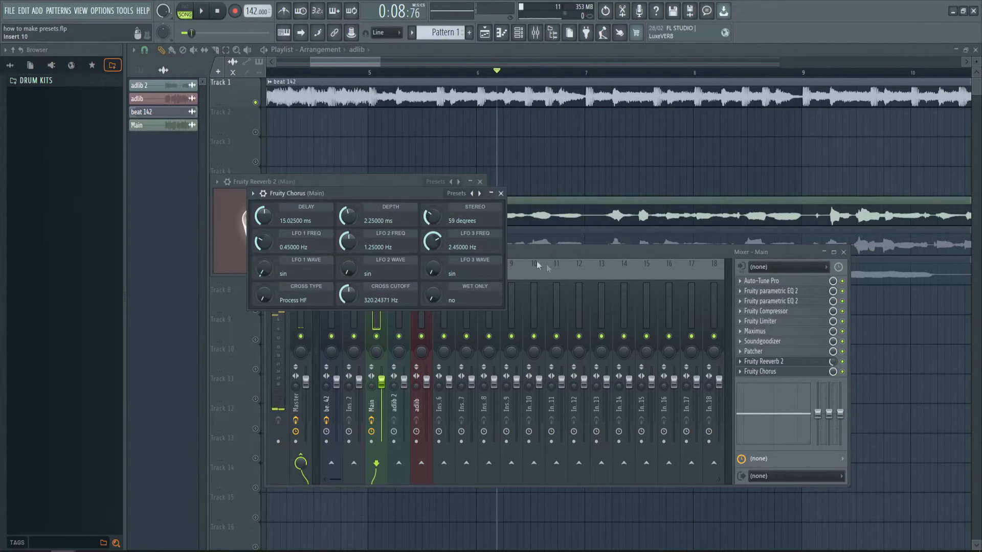
pyautogui.moveTo(837, 373); pyautogui.dragTo(836, 392)
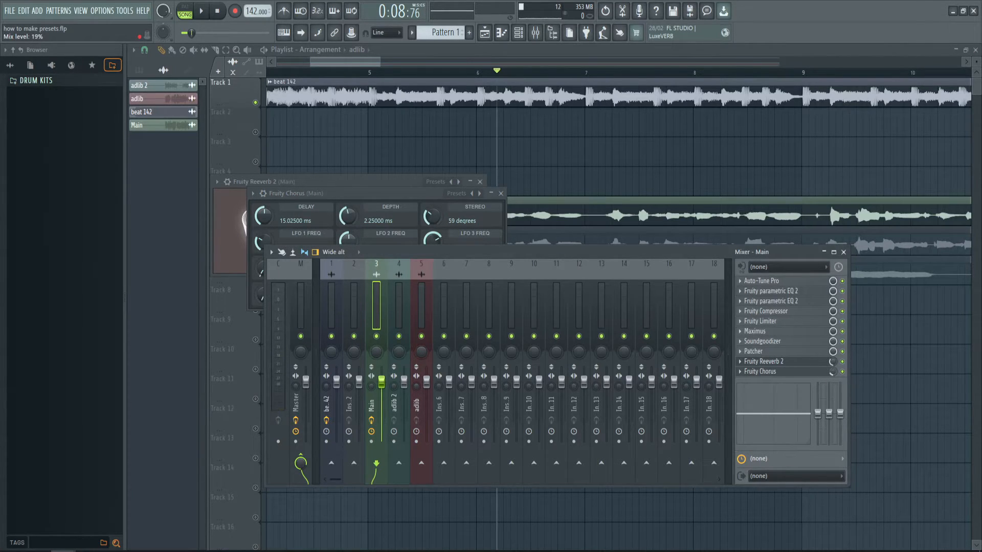
pyautogui.press('space')
pyautogui.moveTo(833, 372); pyautogui.dragTo(833, 356)
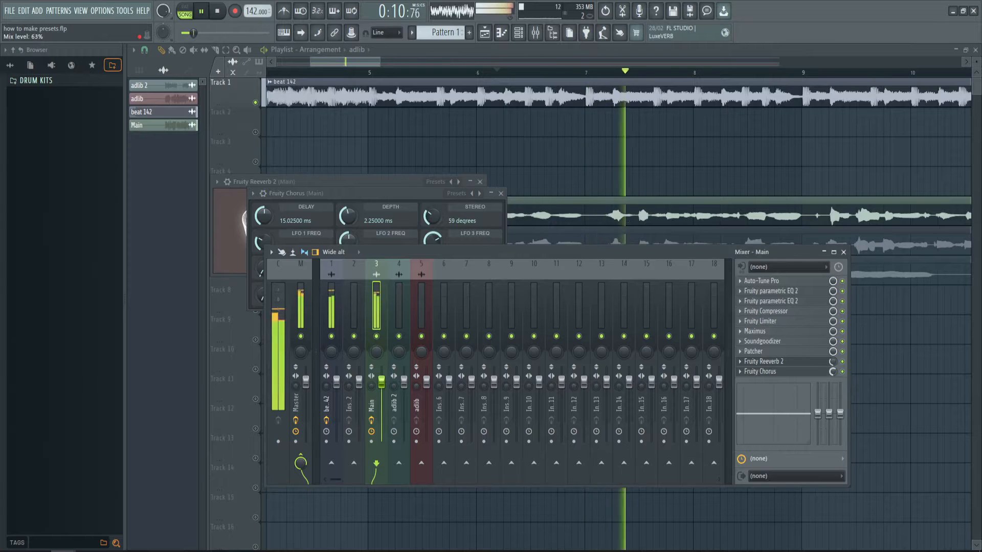
pyautogui.press('space')
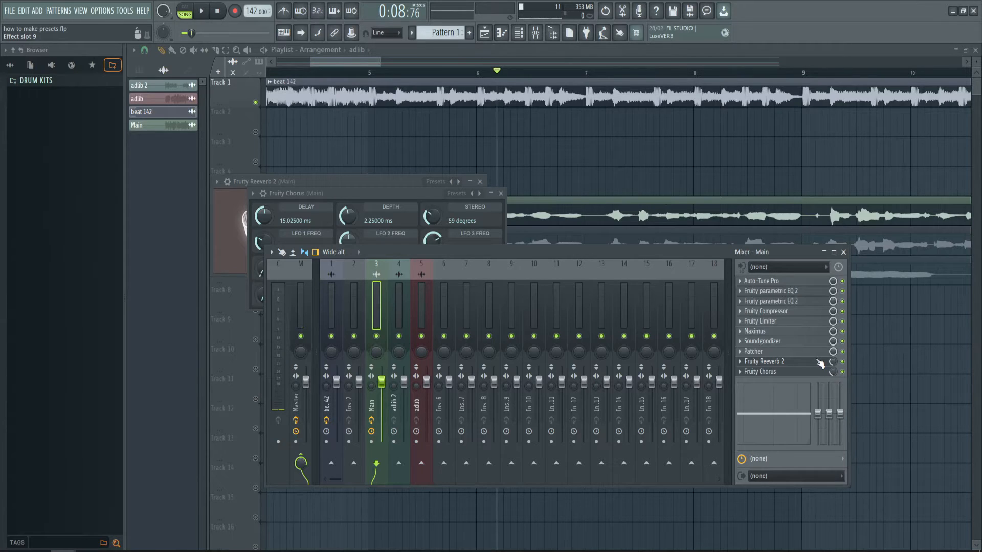
# Review the Auto-Tune Pro and first parametric EQ settings in the Main track's effect chain.
pyautogui.click(794, 280)
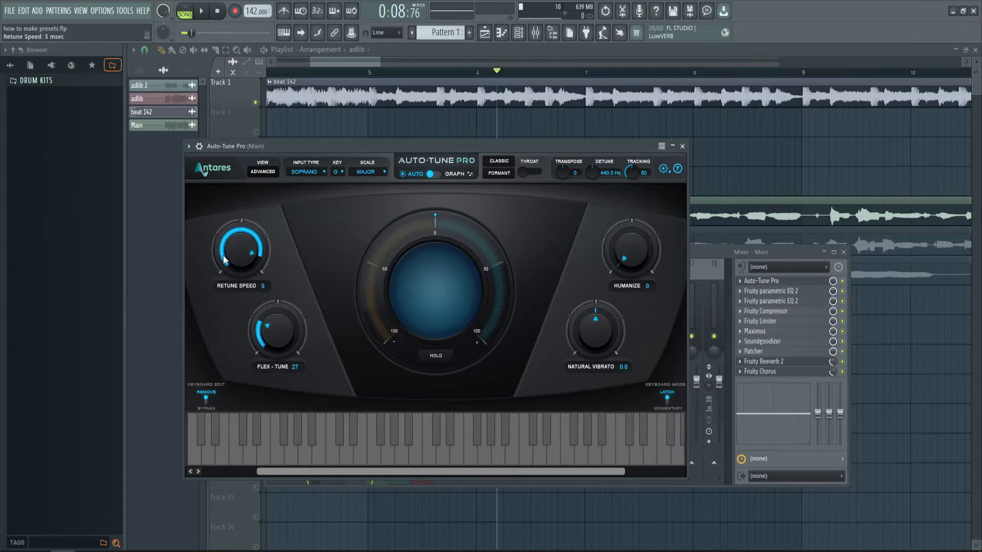
pyautogui.click(771, 291)
pyautogui.moveTo(502, 268); pyautogui.dragTo(486, 270)
pyautogui.click(762, 291)
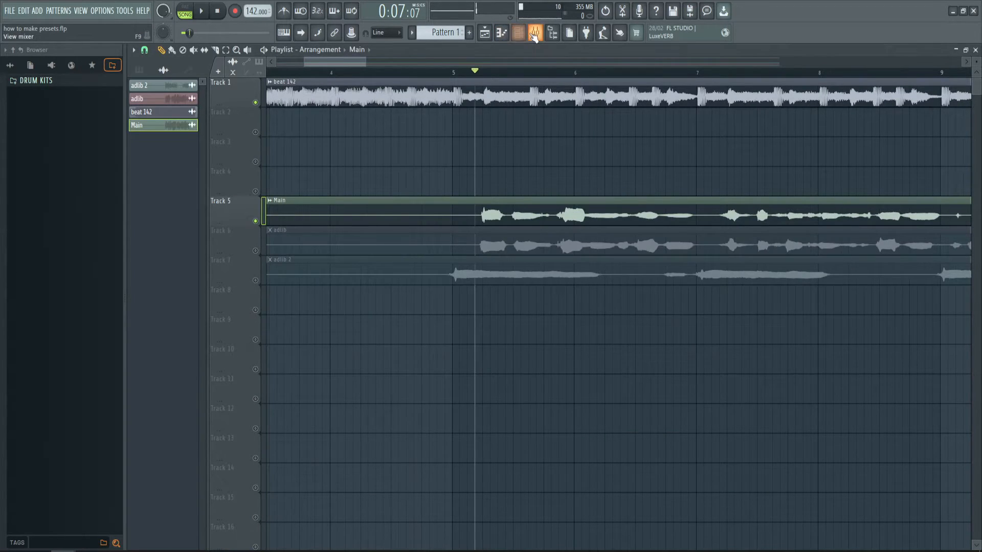
# Try routing the Main mixer track only to Insert 6, checking that insert's empty slots and returning to Main.
pyautogui.press('F9')
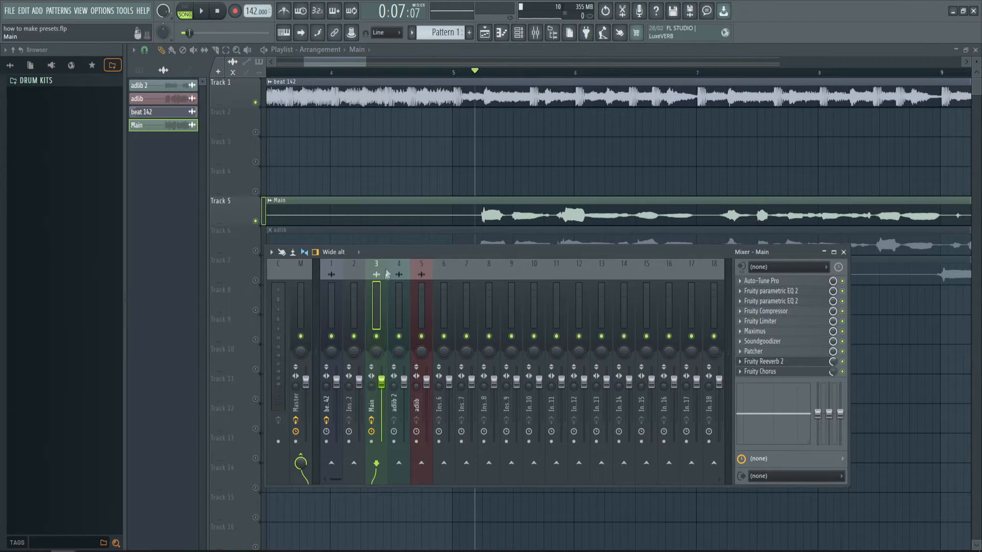
pyautogui.click(450, 464)
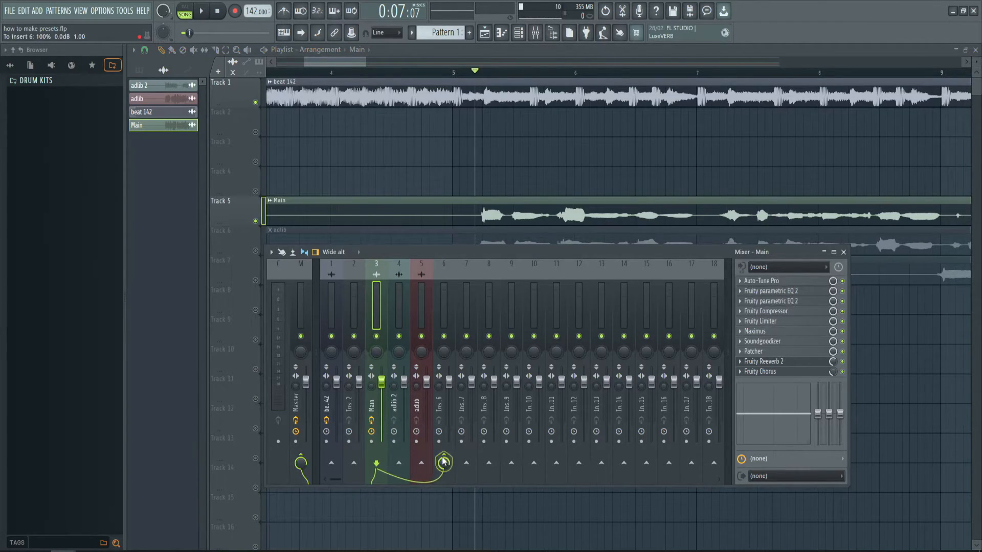
pyautogui.rightClick(445, 456)
pyautogui.rightClick(440, 461)
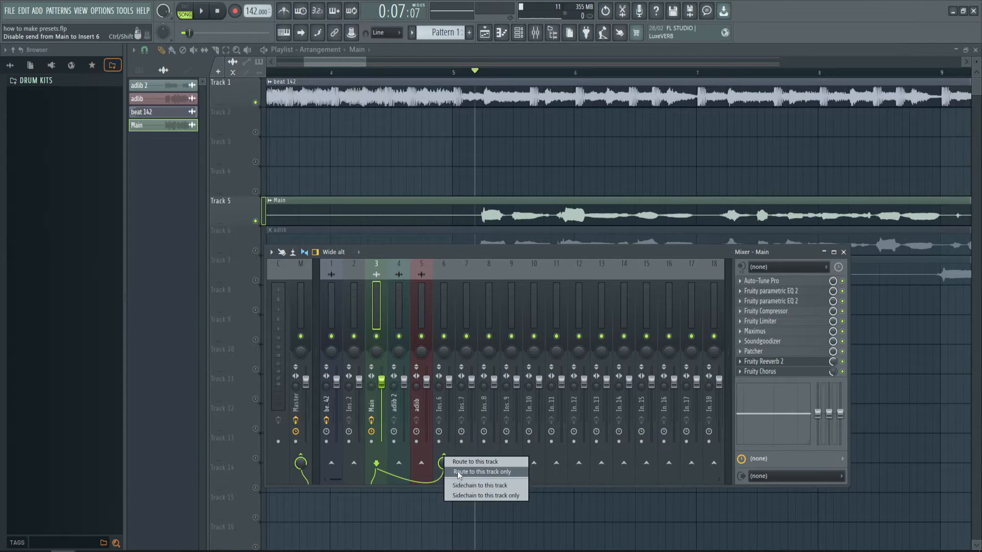
pyautogui.click(458, 472)
pyautogui.click(440, 299)
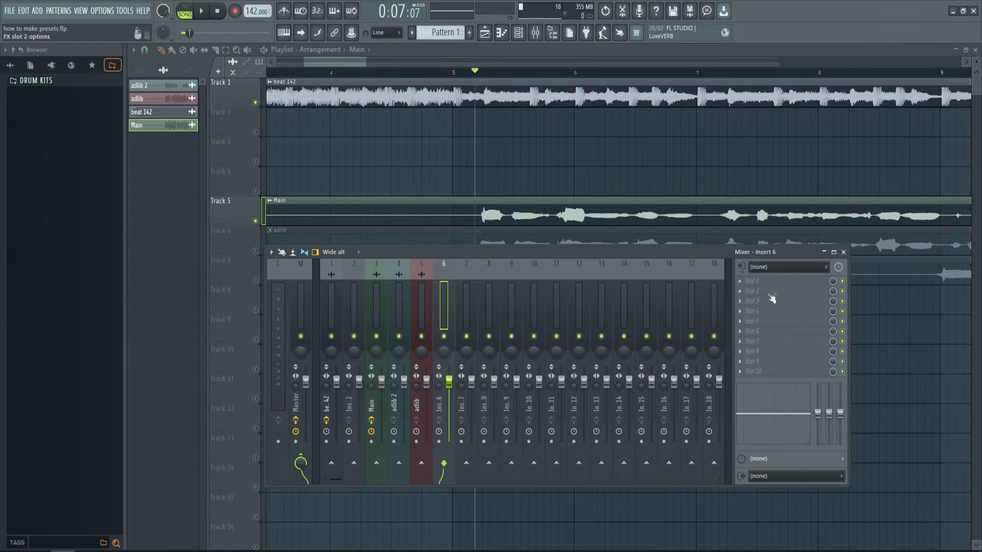
pyautogui.click(371, 306)
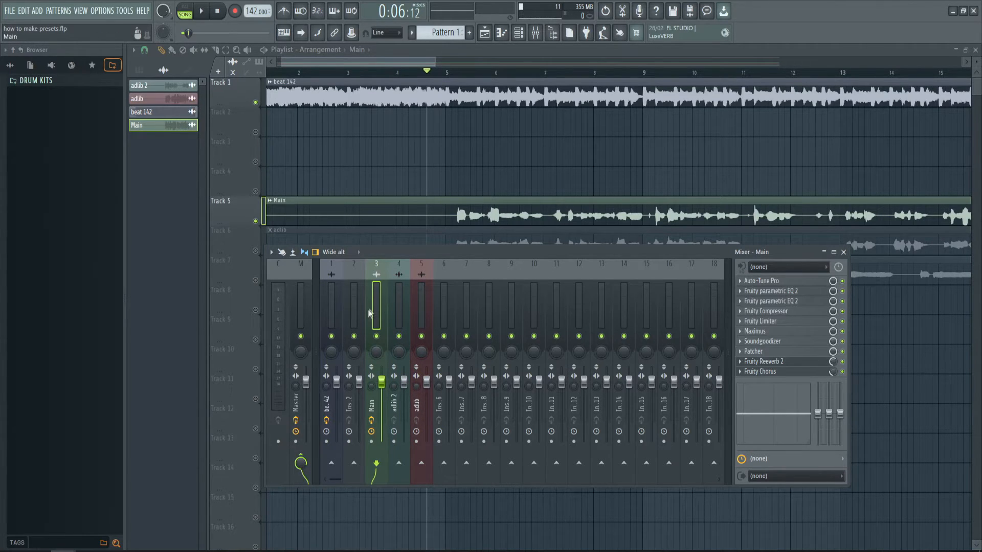
# Save the Main mixer track state as 12371237 in the Downloads folder.
pyautogui.rightClick(378, 300)
pyautogui.moveTo(450, 300)
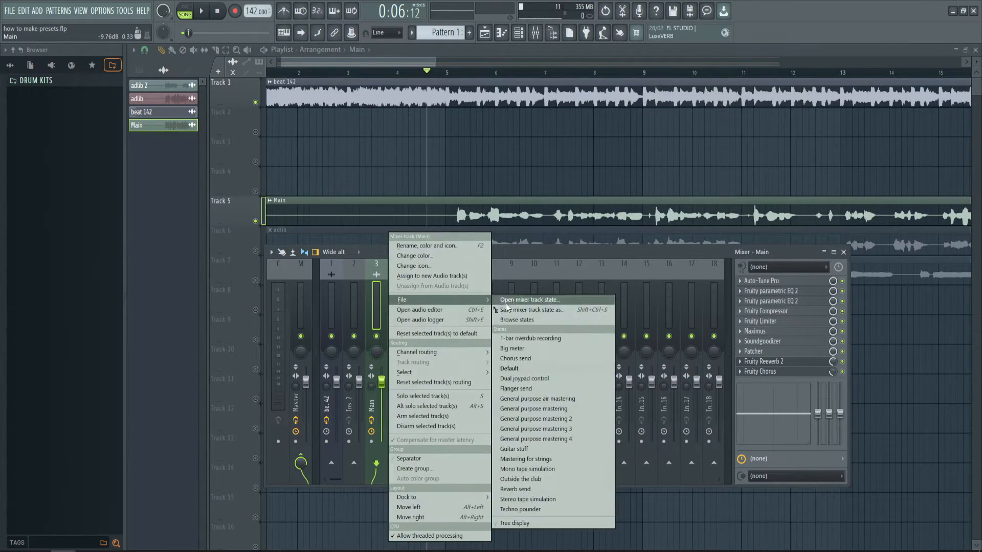
pyautogui.click(546, 309)
pyautogui.click(330, 263)
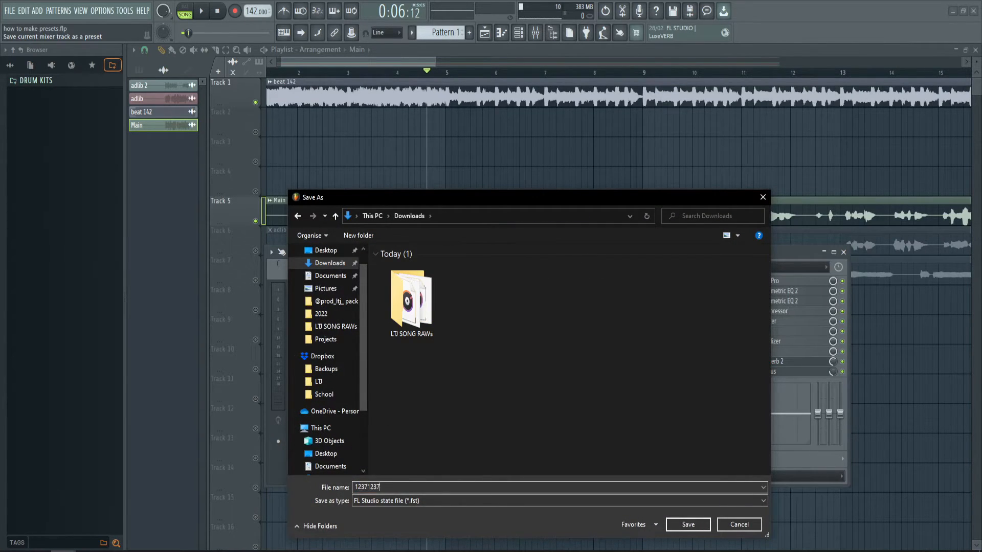
pyautogui.write('12371237')
pyautogui.press('Return')
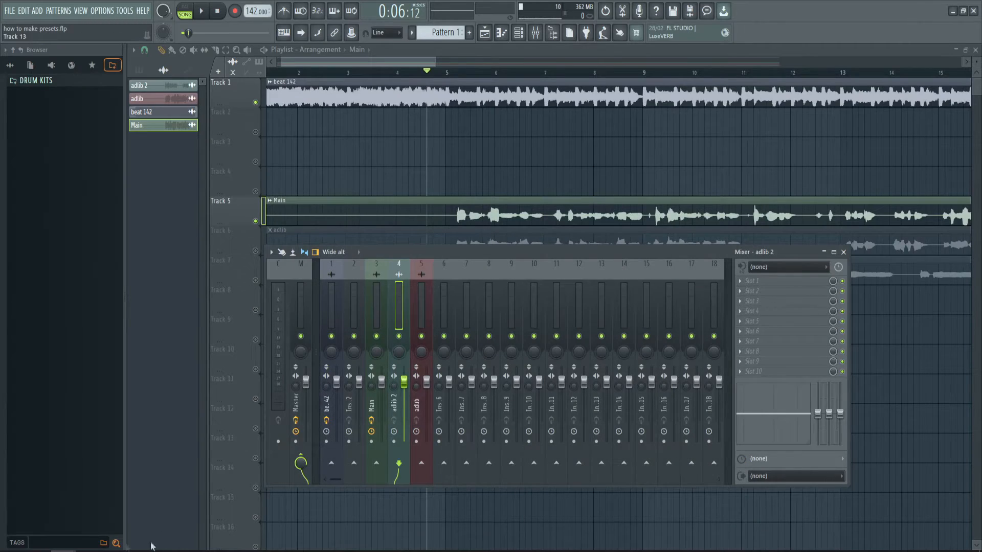
# Load the saved 12371237 preset from the Downloads folder in File Explorer onto the adlib 2 and adlib mixer tracks.
pyautogui.click(38, 551)
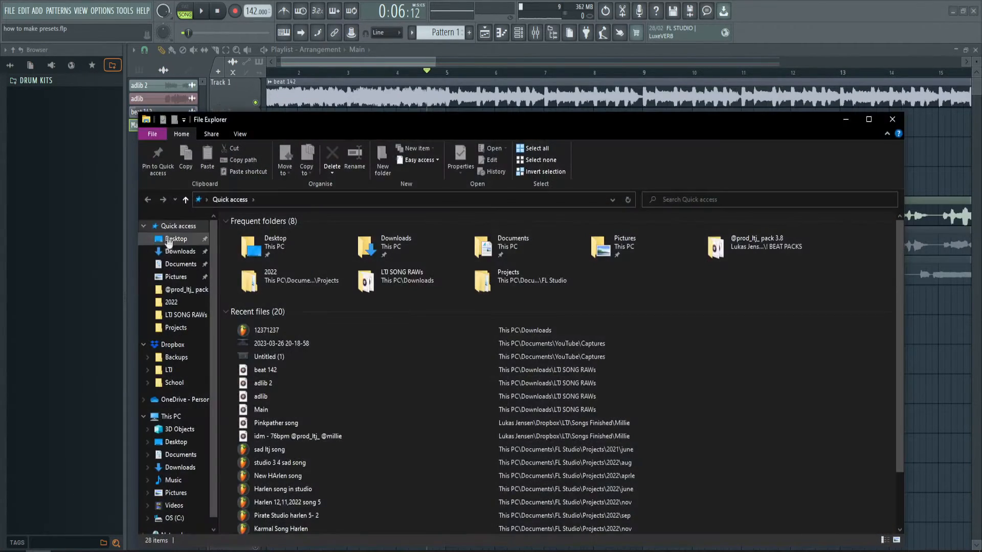
pyautogui.click(180, 252)
pyautogui.moveTo(253, 124); pyautogui.dragTo(704, 133)
pyautogui.moveTo(697, 261); pyautogui.dragTo(407, 307)
pyautogui.hotkey('alt', 'Tab')
pyautogui.moveTo(698, 261); pyautogui.dragTo(416, 307)
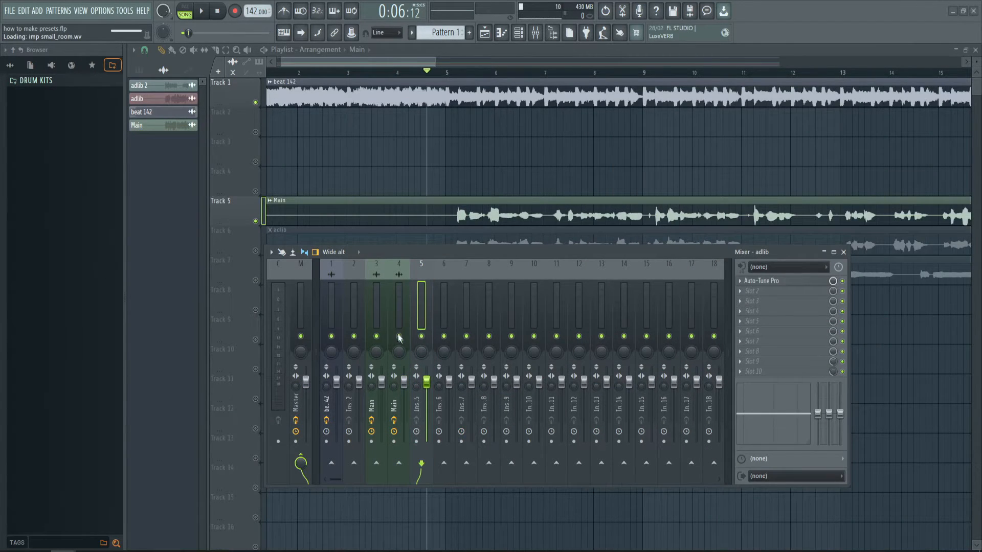
# Solo the adlib track in the playlist and place the playhead just before bar 5.
pyautogui.click(400, 220)
pyautogui.rightClick(256, 251)
pyautogui.moveTo(289, 209); pyautogui.dragTo(395, 305)
pyautogui.scroll(-3, 343, 258)
pyautogui.keyDown('ctrl'); pyautogui.click(345, 240); pyautogui.keyUp('ctrl')
pyautogui.scroll(3, 347, 218)
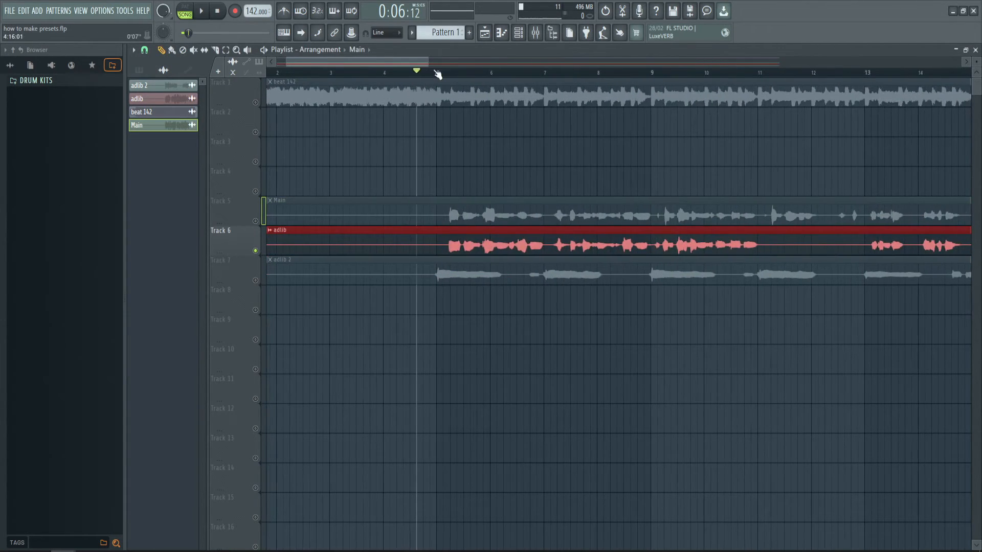
pyautogui.click(433, 72)
# Check Auto-Tune Pro in mixer track 4's copied effect chain and return to the playlist.
pyautogui.press('F9')
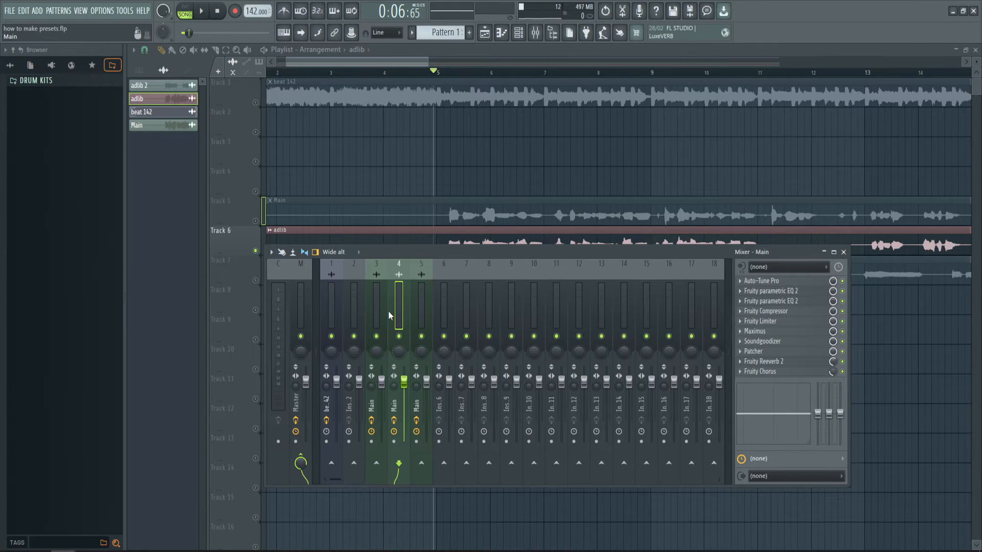
pyautogui.click(775, 282)
pyautogui.click(776, 284)
pyautogui.click(641, 230)
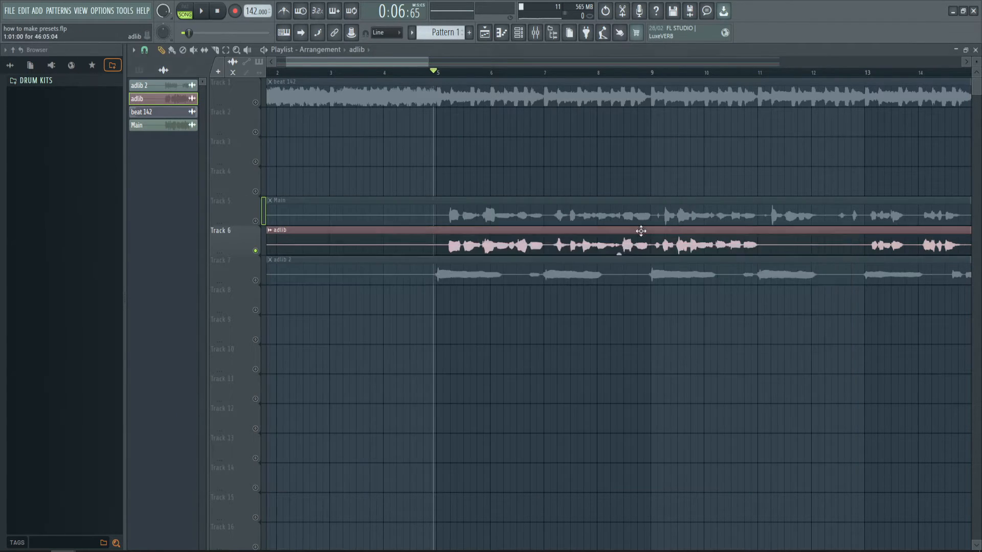
# Audition the soloed adlib from bar 13 onward, and return the playhead to just before bar 5.
pyautogui.scroll(-5, 511, 262)
pyautogui.scroll(4, 481, 259)
pyautogui.click(457, 72)
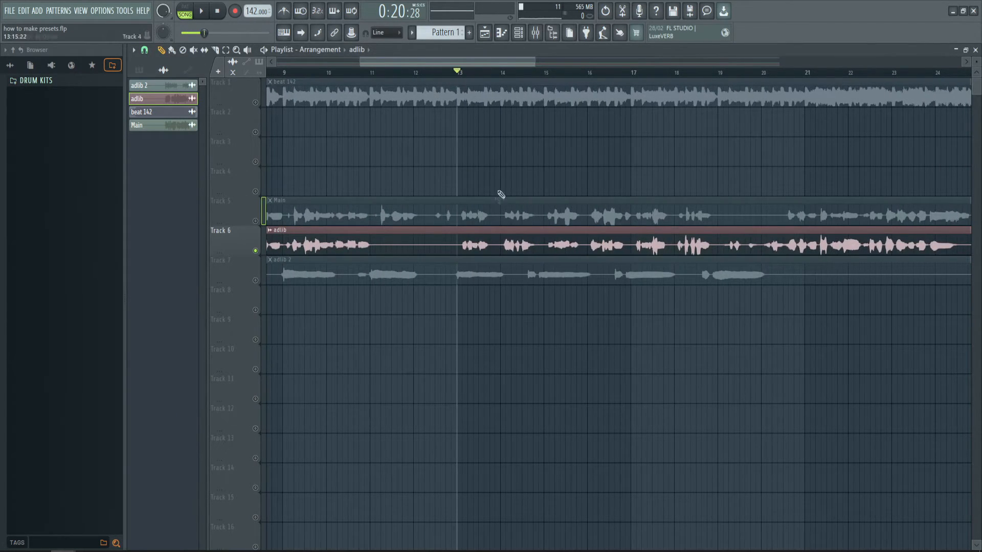
pyautogui.scroll(3, 578, 136)
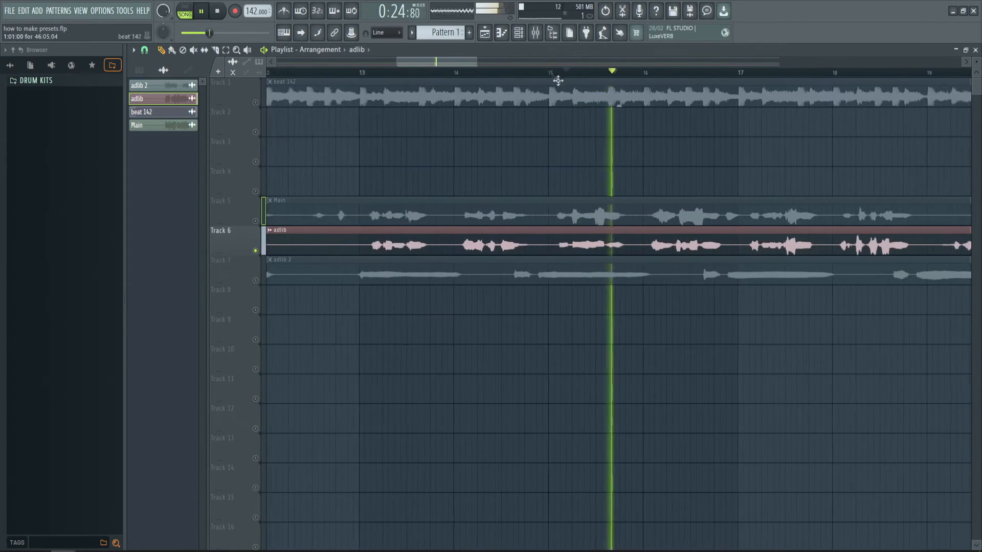
pyautogui.press('space')
pyautogui.scroll(-5, 545, 72)
pyautogui.scroll(3, 332, 76)
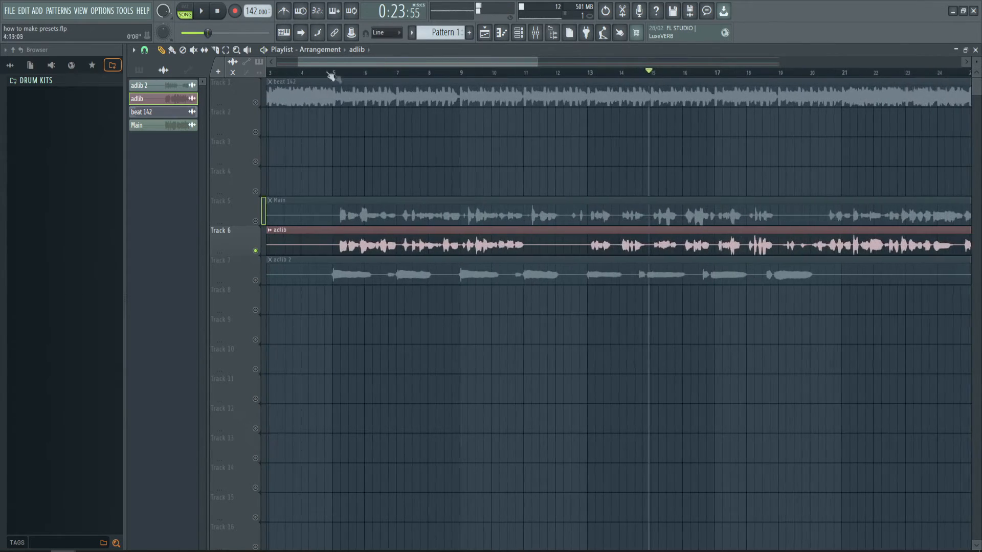
pyautogui.click(344, 68)
# Set Auto-Tune Pro's Retune Speed to 3 on mixer track 4 and adjust its Flex-Tune.
pyautogui.click(535, 32)
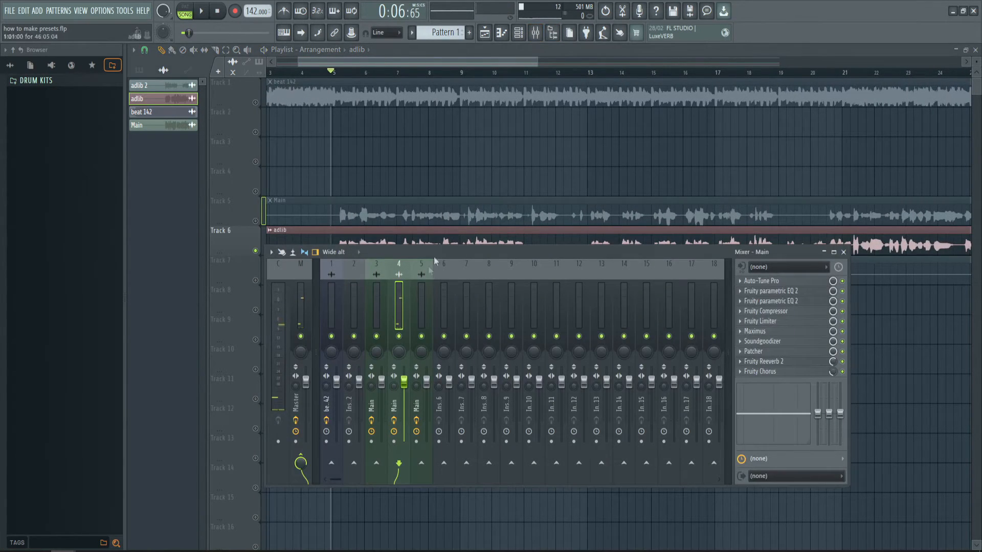
pyautogui.click(761, 283)
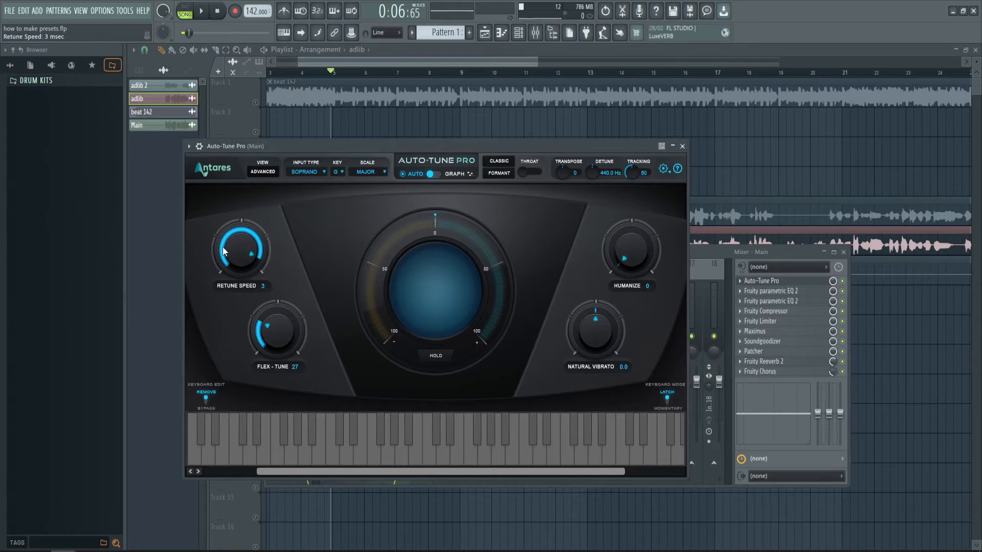
pyautogui.moveTo(256, 311); pyautogui.dragTo(278, 353)
pyautogui.click(765, 281)
# Inspect the Parallaux Patcher in mixer track 4's eighth effect slot and delete it from the chain.
pyautogui.click(755, 352)
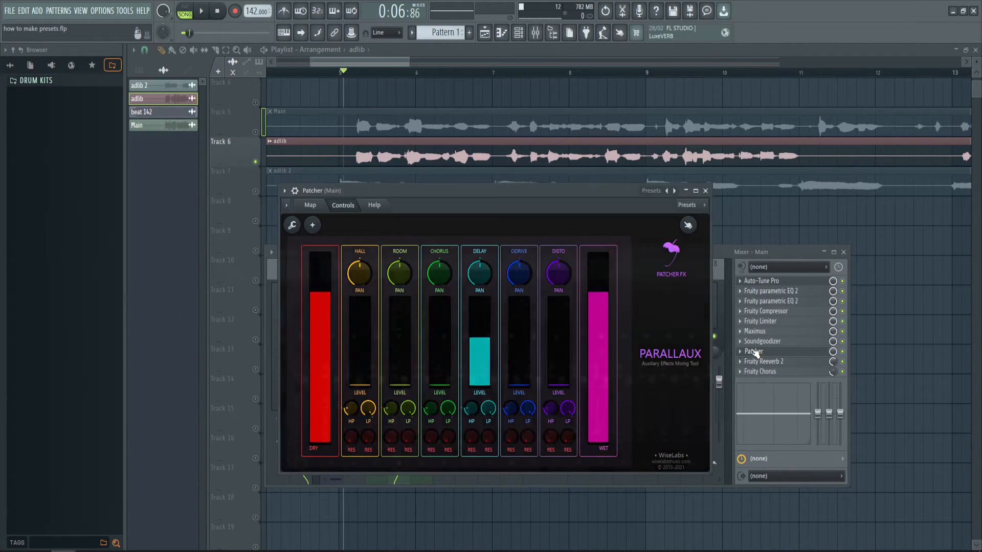
pyautogui.click(756, 353)
pyautogui.rightClick(749, 357)
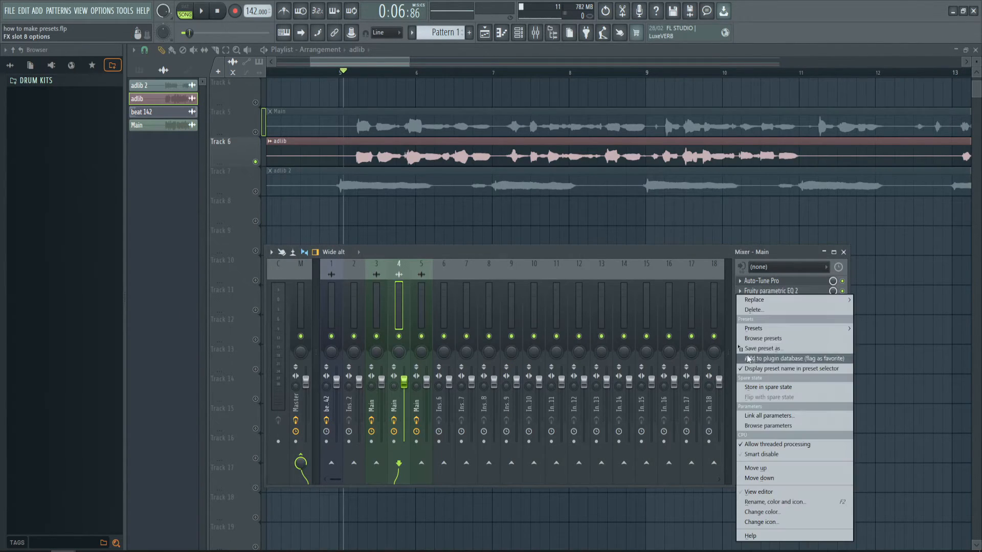
pyautogui.click(768, 310)
# Set Fruity Reeverb 2's wet level to about 38% on mixer track 4, adjust the Fruity Chorus mix level, and audition the adlib.
pyautogui.click(818, 362)
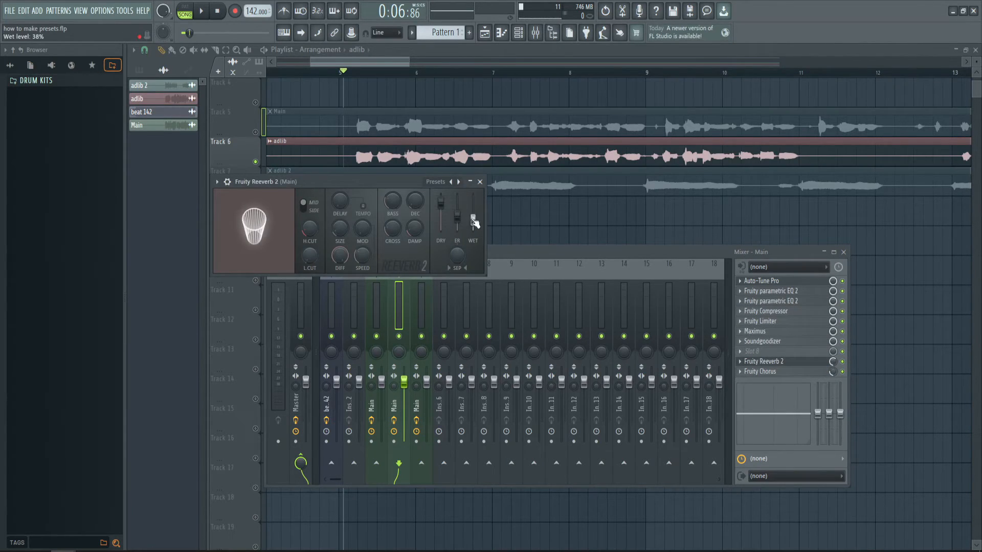
pyautogui.click(685, 254)
pyautogui.moveTo(834, 372); pyautogui.dragTo(832, 372)
pyautogui.press('space')
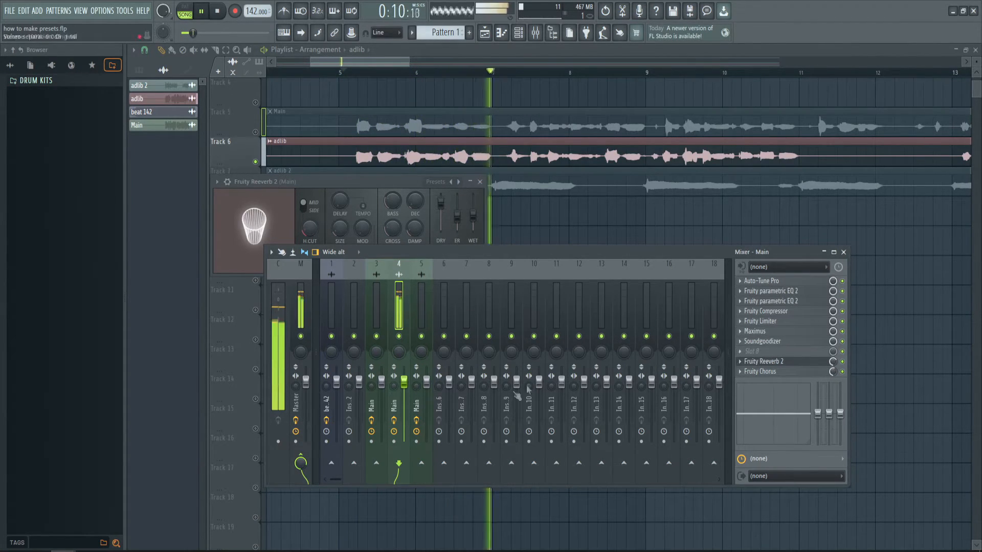
pyautogui.press('space')
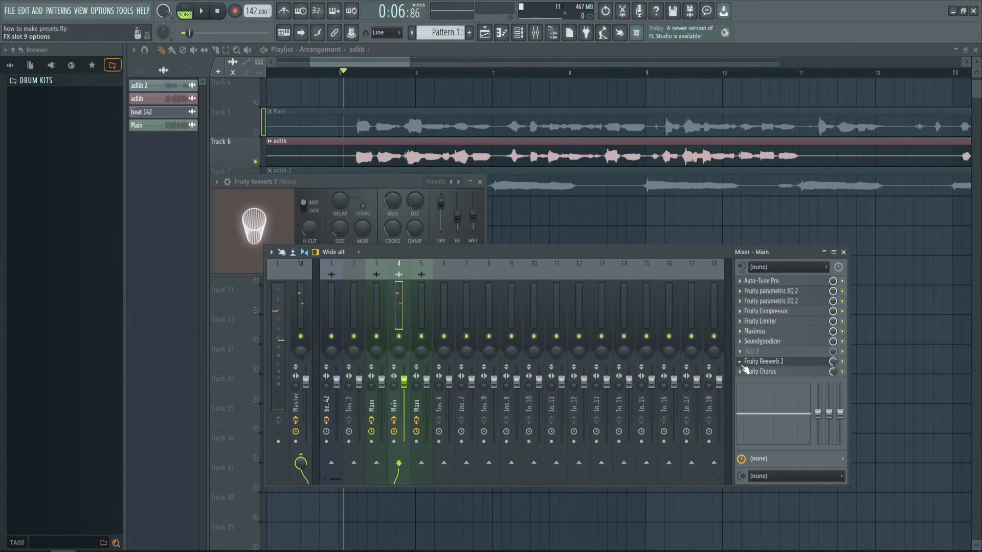
# Add a third Fruity parametric EQ 2 to mixer track 4, directly after the two existing EQs.
pyautogui.click(771, 353)
pyautogui.click(753, 279)
pyautogui.click(759, 351)
pyautogui.click(770, 301)
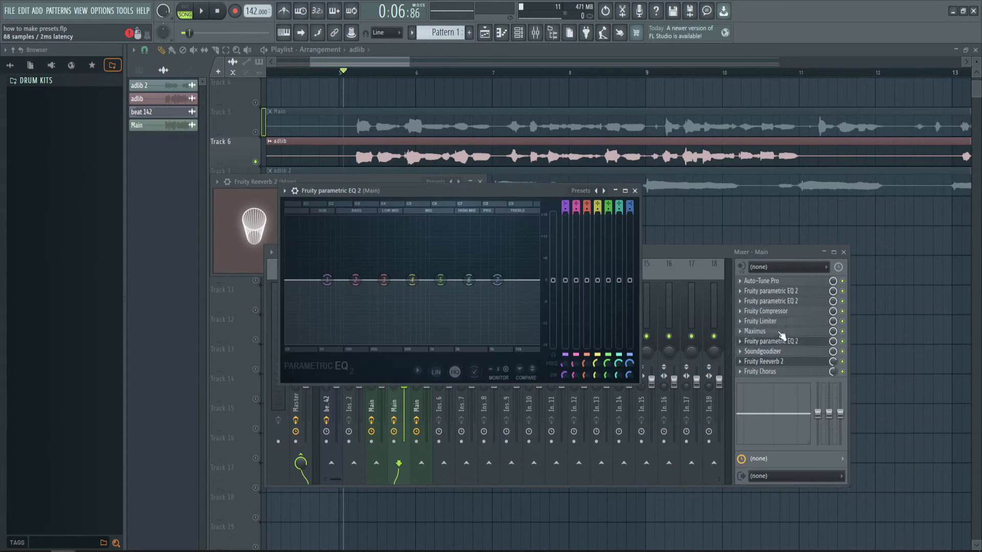
# Load the 20Hz + 18kHz cut preset in the new EQ and narrow its cutoffs to about 300 Hz and 13 kHz.
pyautogui.click(581, 190)
pyautogui.click(604, 220)
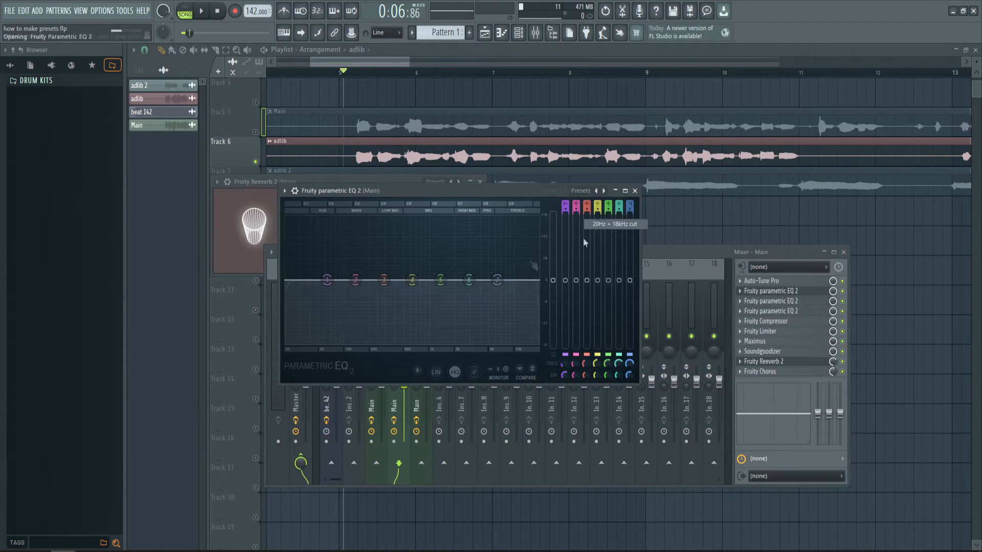
pyautogui.moveTo(374, 280); pyautogui.dragTo(385, 280)
pyautogui.moveTo(536, 281); pyautogui.dragTo(523, 281)
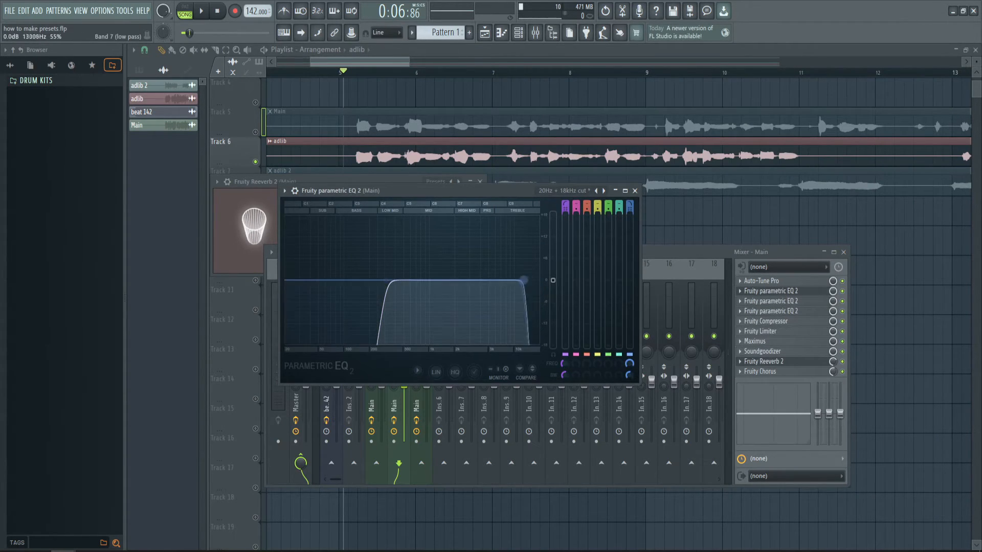
pyautogui.moveTo(523, 280); pyautogui.dragTo(520, 281)
# Fine-tune the new EQ's high-pass band to about 308 Hz while the adlib plays, and close the EQ.
pyautogui.press('space')
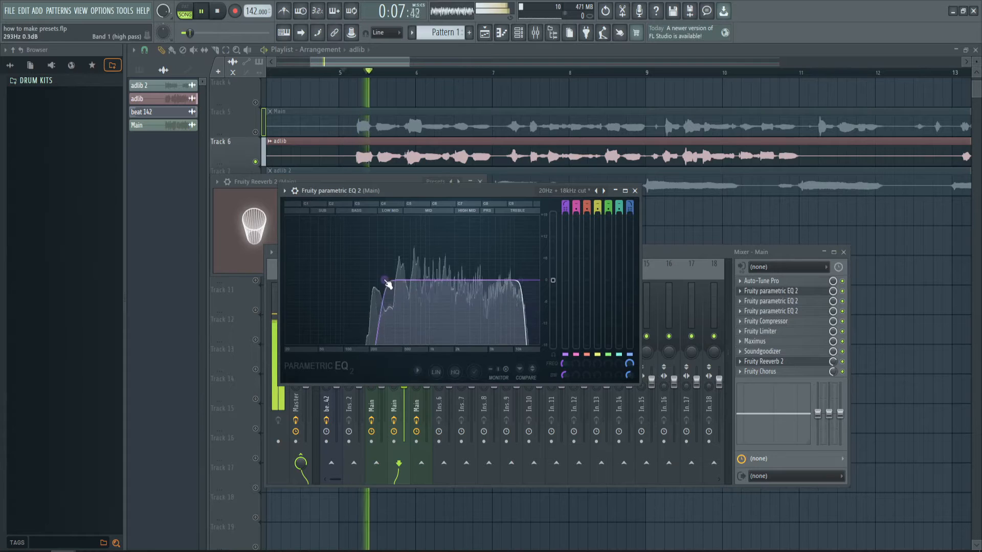
pyautogui.moveTo(385, 281); pyautogui.dragTo(390, 285)
pyautogui.press('space')
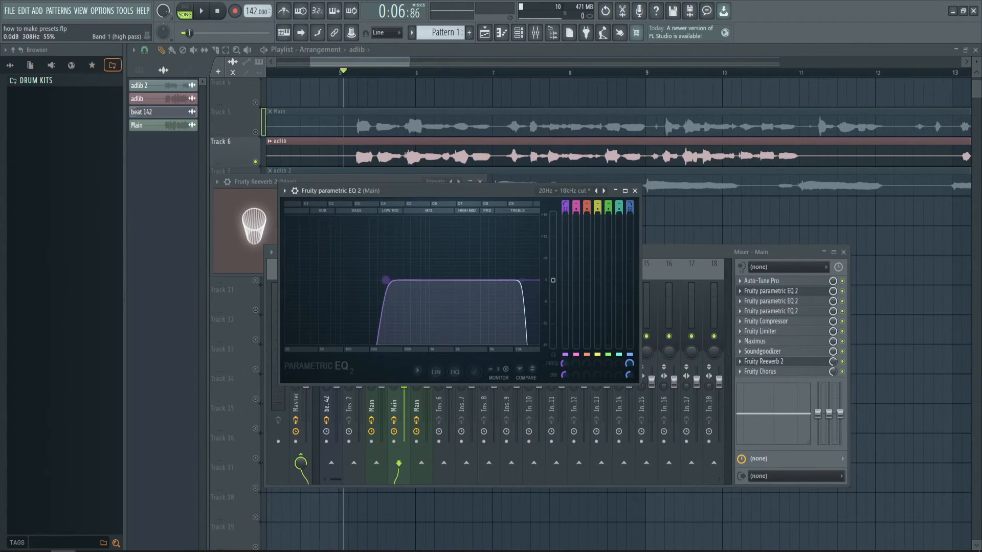
pyautogui.click(766, 291)
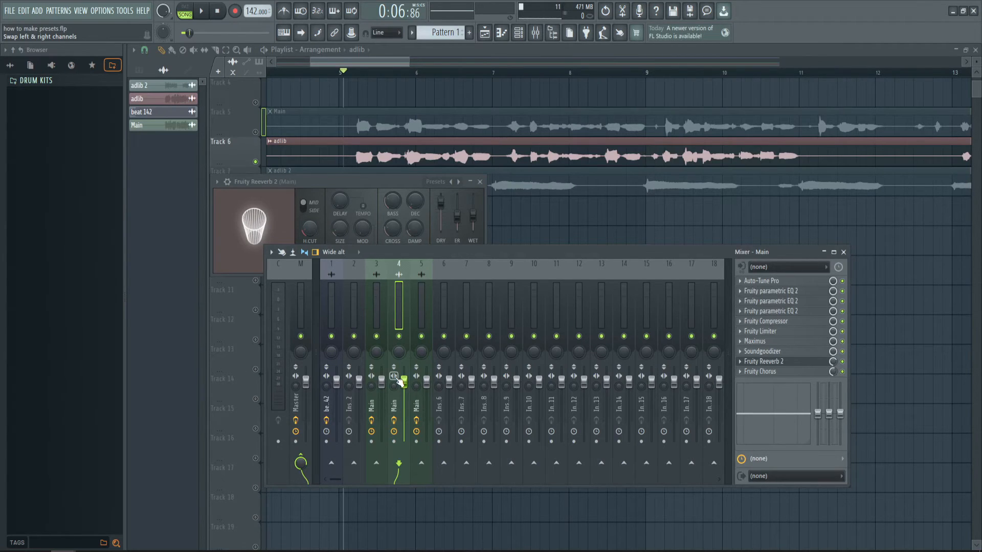
# Lower the mixer volume faders of the adlib on track 4 and, slightly, the main vocal on track 3.
pyautogui.moveTo(411, 390); pyautogui.dragTo(410, 403)
pyautogui.click(383, 382)
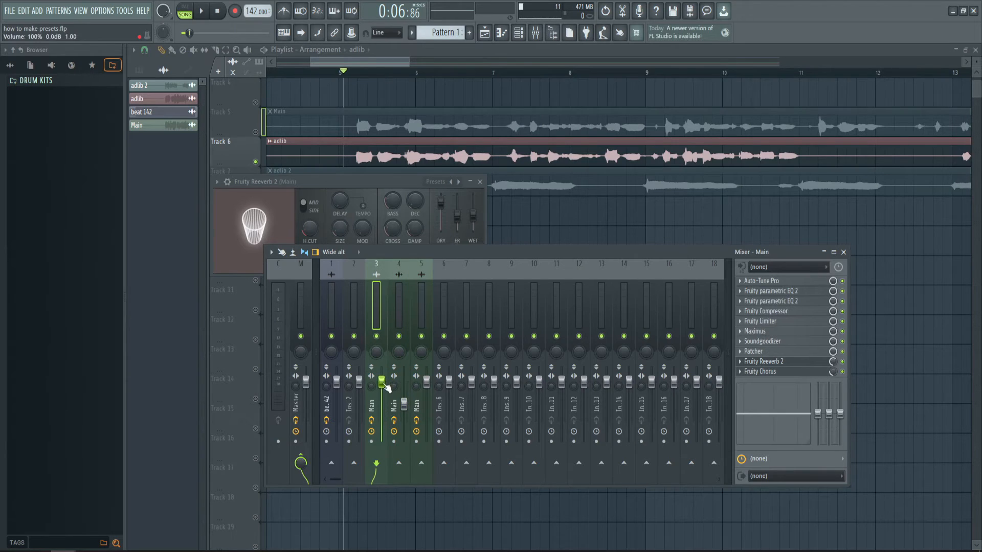
pyautogui.click(403, 406)
pyautogui.click(383, 385)
# Solo the adlib 2 track in the playlist and audition it from the start of its first phrase.
pyautogui.click(540, 34)
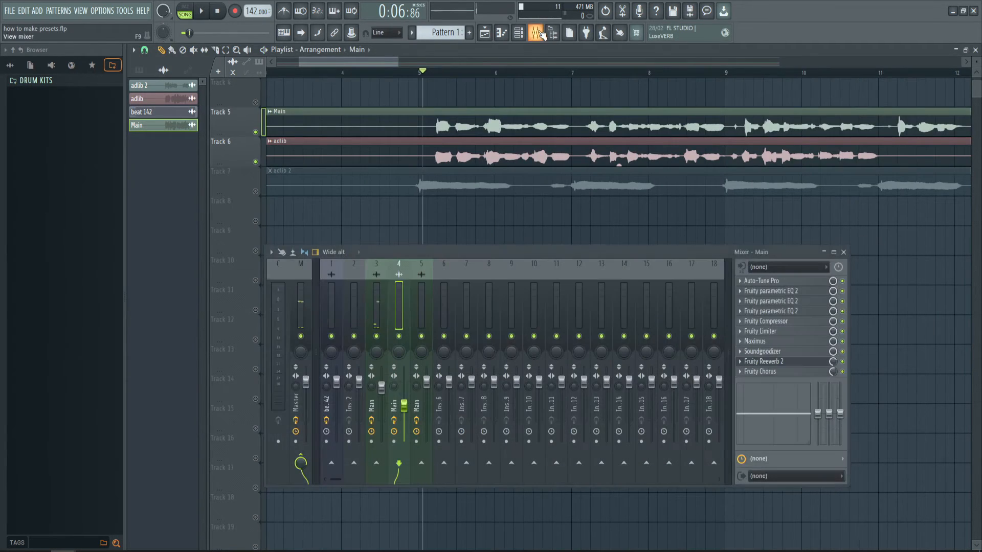
pyautogui.click(427, 318)
pyautogui.click(424, 206)
pyautogui.rightClick(432, 213)
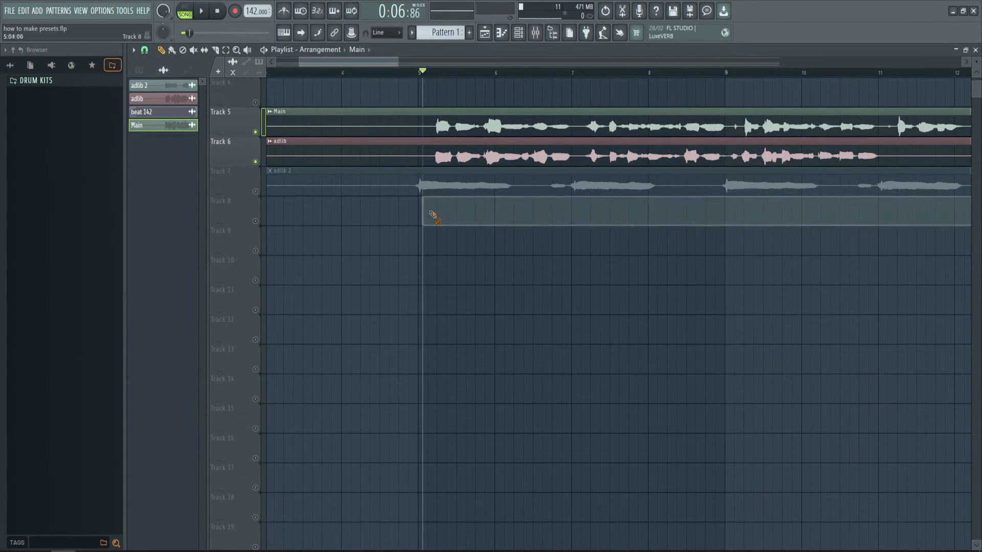
pyautogui.rightClick(255, 191)
pyautogui.press('space')
pyautogui.scroll(3, 395, 105)
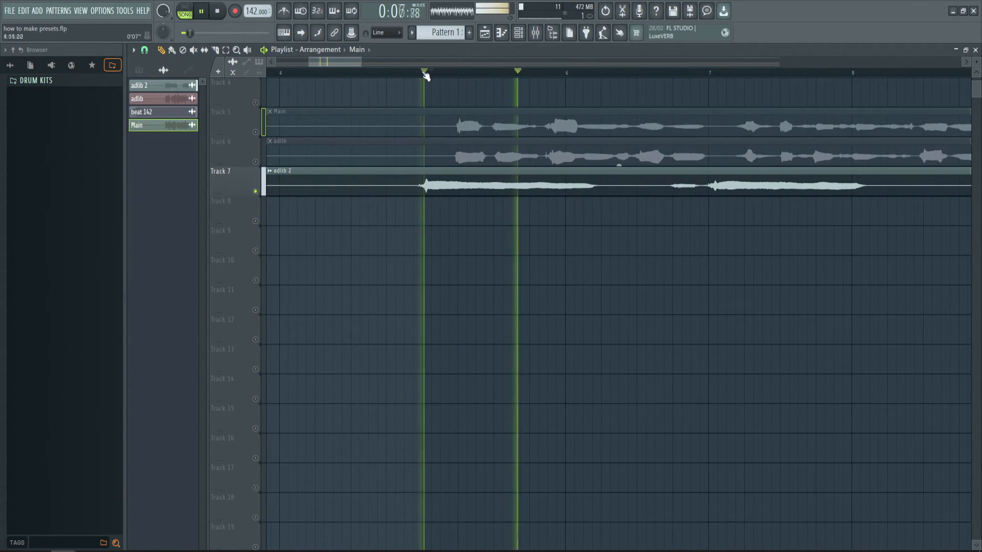
pyautogui.click(424, 73)
pyautogui.press('space')
# Delete the Patcher effect from slot 8 of mixer track 5.
pyautogui.click(522, 34)
pyautogui.click(522, 34)
pyautogui.click(535, 33)
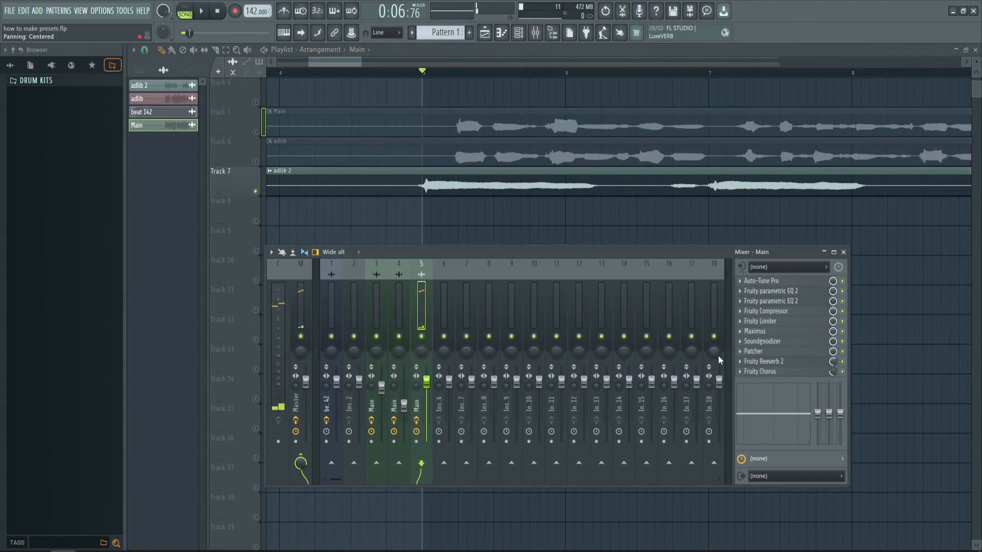
pyautogui.click(739, 351)
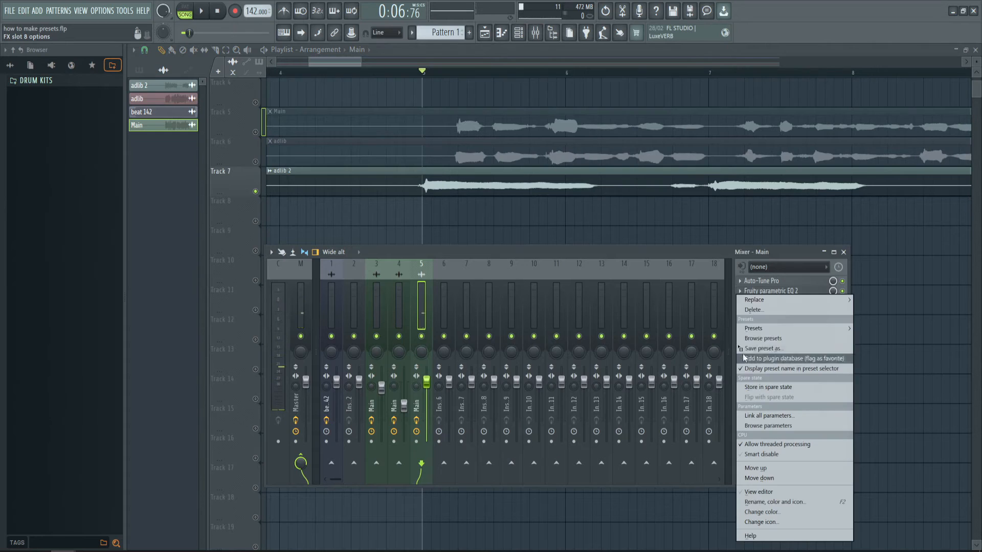
pyautogui.click(763, 319)
# Review Auto-Tune Pro on mixer track 5 and raise the mix level of its Fruity Reeverb 2.
pyautogui.click(760, 280)
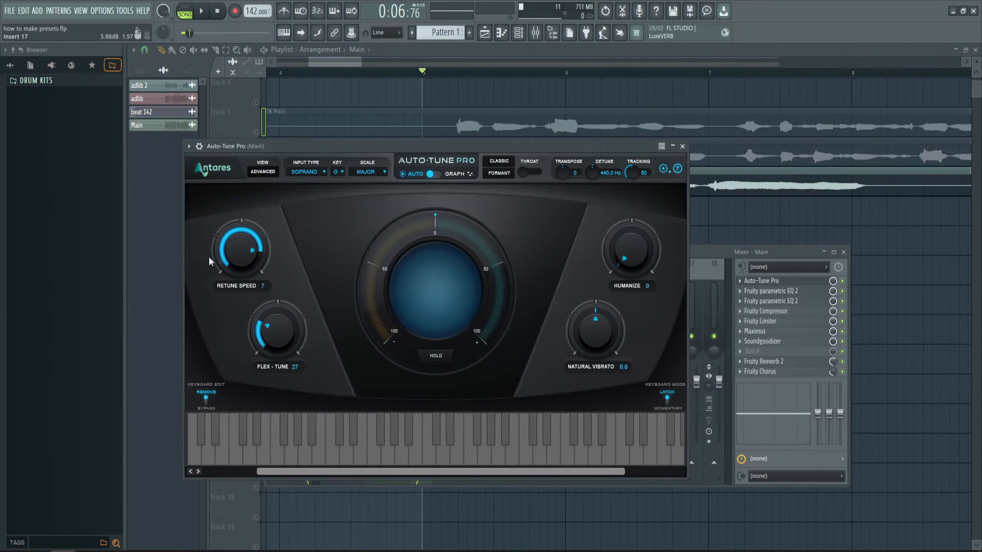
pyautogui.click(770, 280)
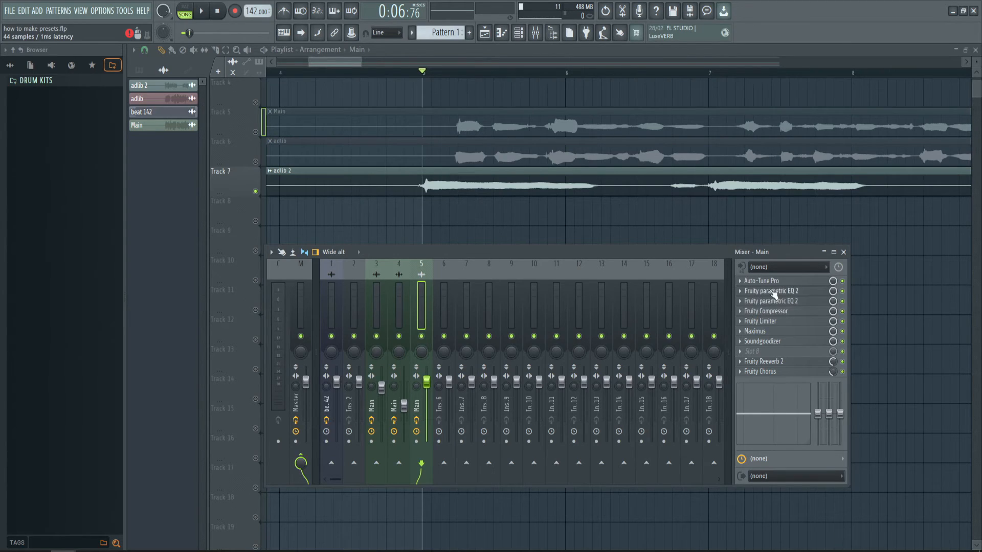
pyautogui.click(792, 363)
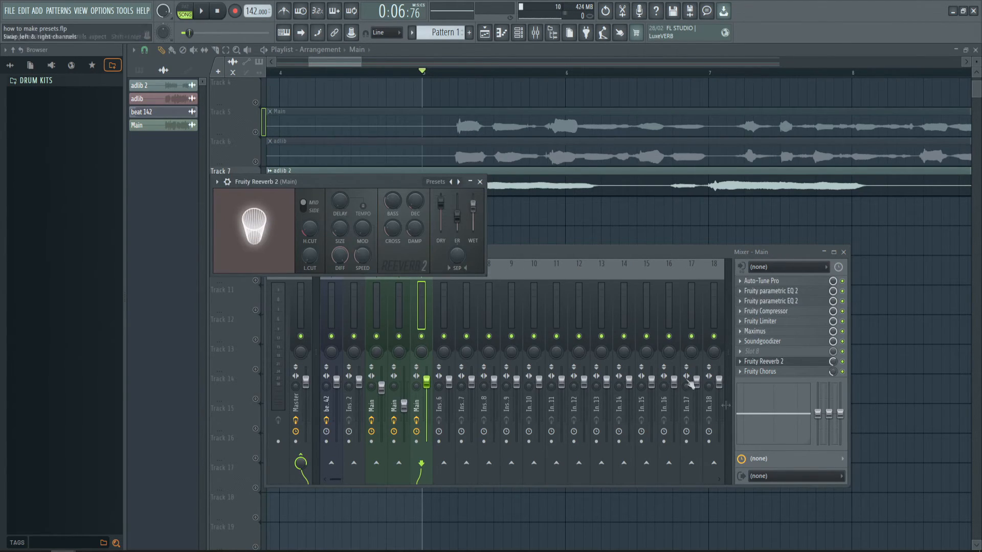
pyautogui.click(833, 363)
# Add a Fruity parametric EQ 2 to the empty slot 8 of mixer track 5.
pyautogui.click(798, 352)
pyautogui.click(879, 359)
pyautogui.click(581, 190)
pyautogui.click(599, 228)
# Set Fruity Reeverb 2's wet level to about 86% on mixer track 5 while adlib 2 plays.
pyautogui.press('space')
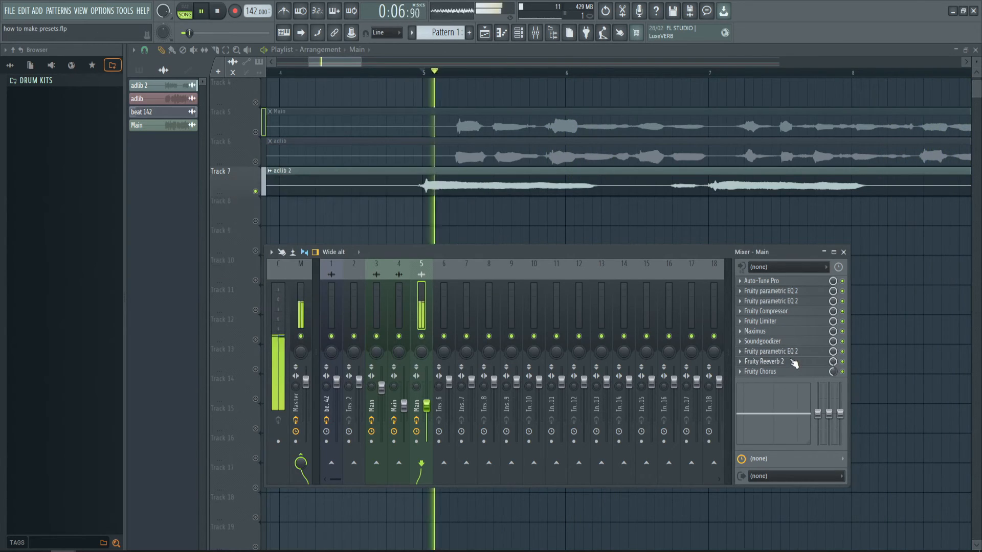
pyautogui.click(798, 361)
pyautogui.moveTo(474, 208); pyautogui.dragTo(474, 204)
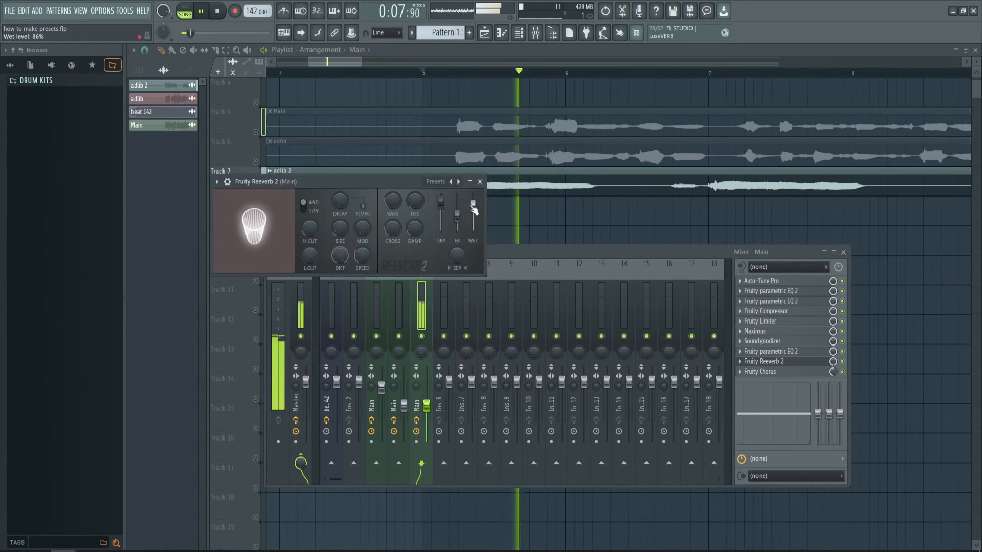
pyautogui.press('space')
# Raise mixer track 4's fader, set track 5's volume to about 56%, and unmute the Main and adlib playlist tracks.
pyautogui.moveTo(403, 408); pyautogui.dragTo(427, 407)
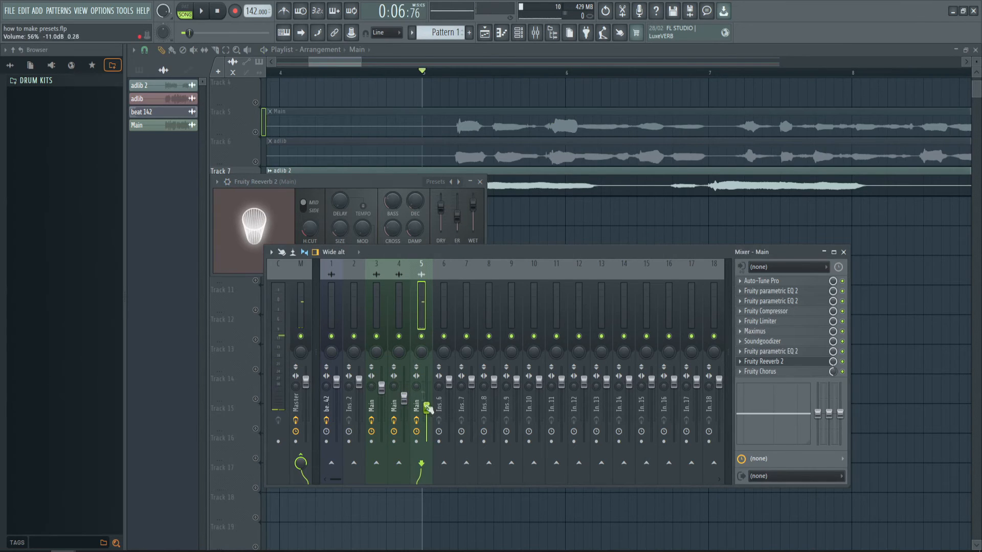
pyautogui.click(255, 132)
pyautogui.click(256, 161)
pyautogui.scroll(4, 389, 128)
# Play all three vocals together, lower mixer track 5's fader a little further, and set track 4's volume to about 71%.
pyautogui.press('space')
pyautogui.click(536, 34)
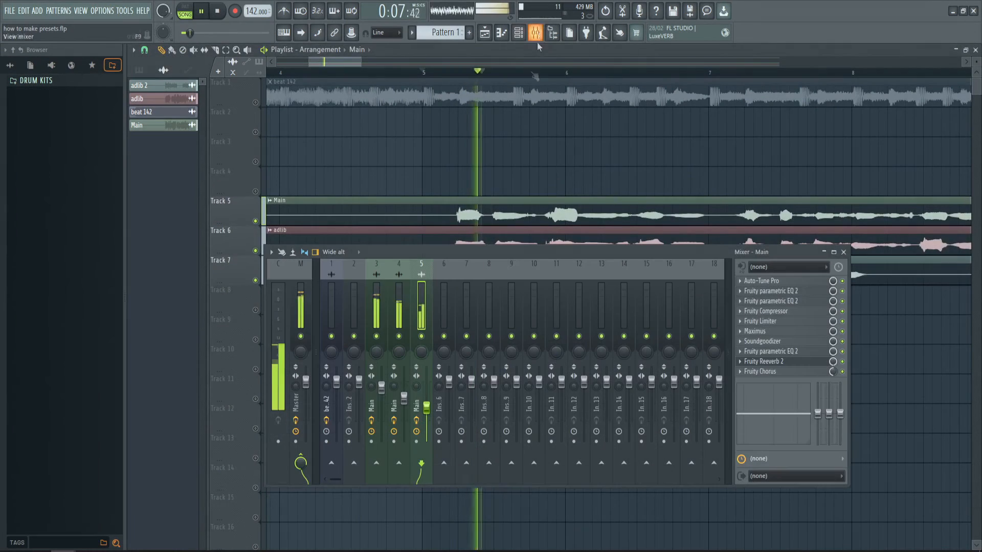
pyautogui.moveTo(426, 408); pyautogui.dragTo(405, 400)
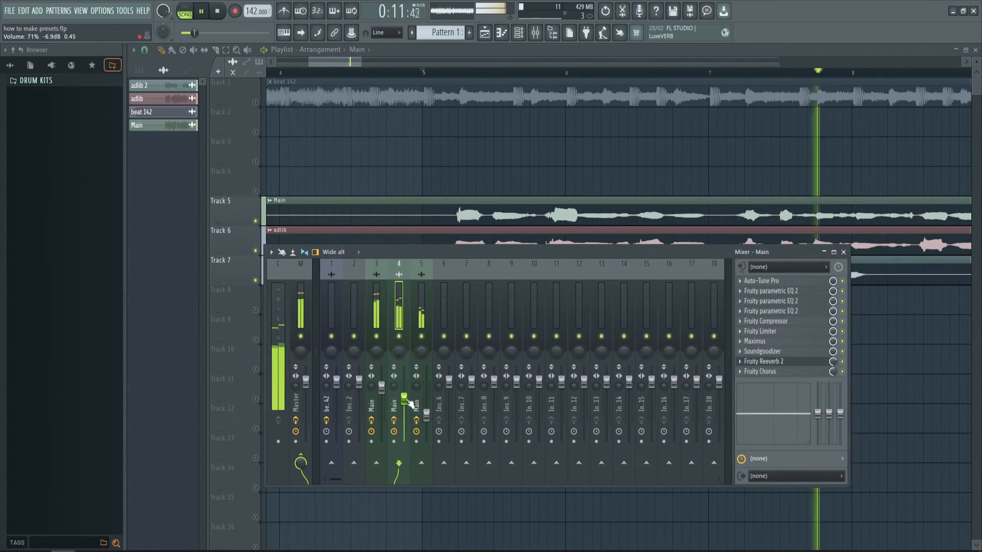
pyautogui.press('space')
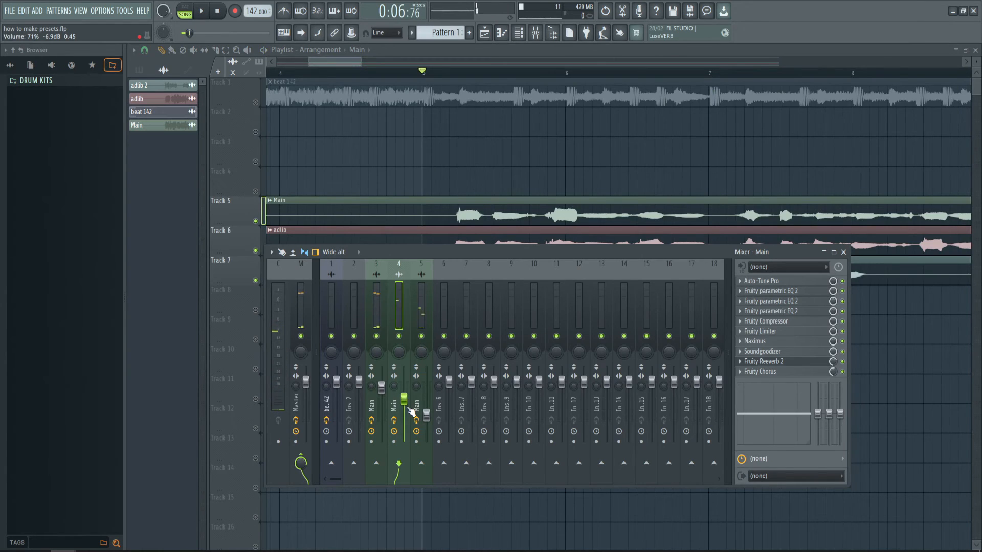